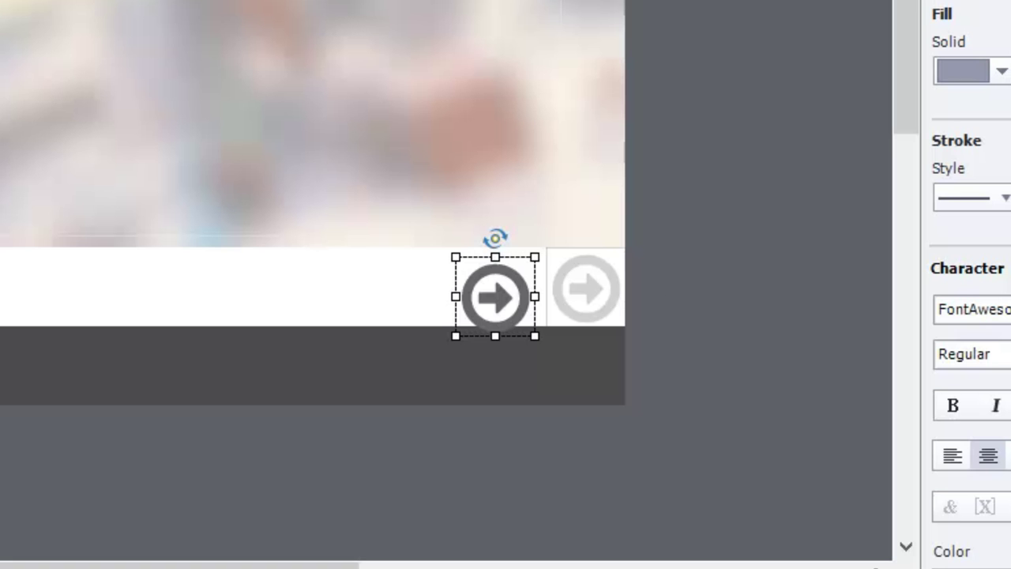
# - Place the dark next-arrow button directly over the dimmed arrow in the slide's lower corner
pyautogui.moveTo(585, 289); pyautogui.dragTo(585, 288)
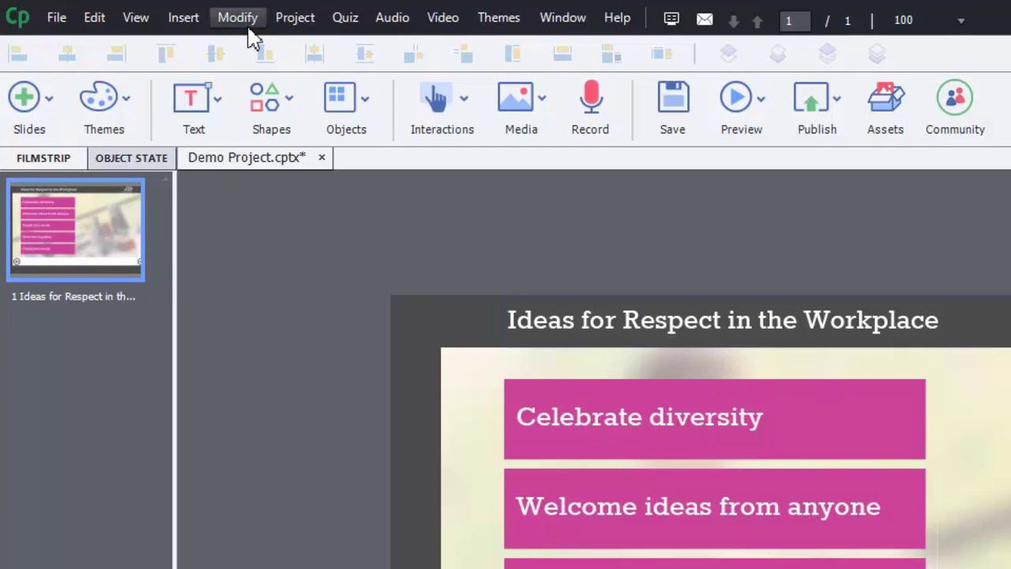
# - Review the project's user variables for the slide 26 ideas and check the definition of var_idea1_slide26
pyautogui.click(289, 22)
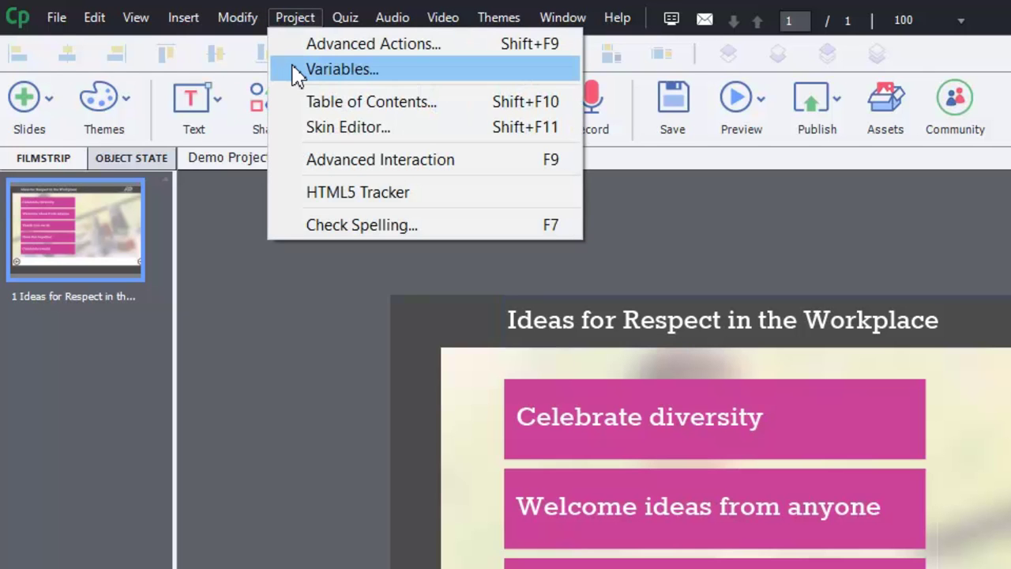
pyautogui.click(297, 70)
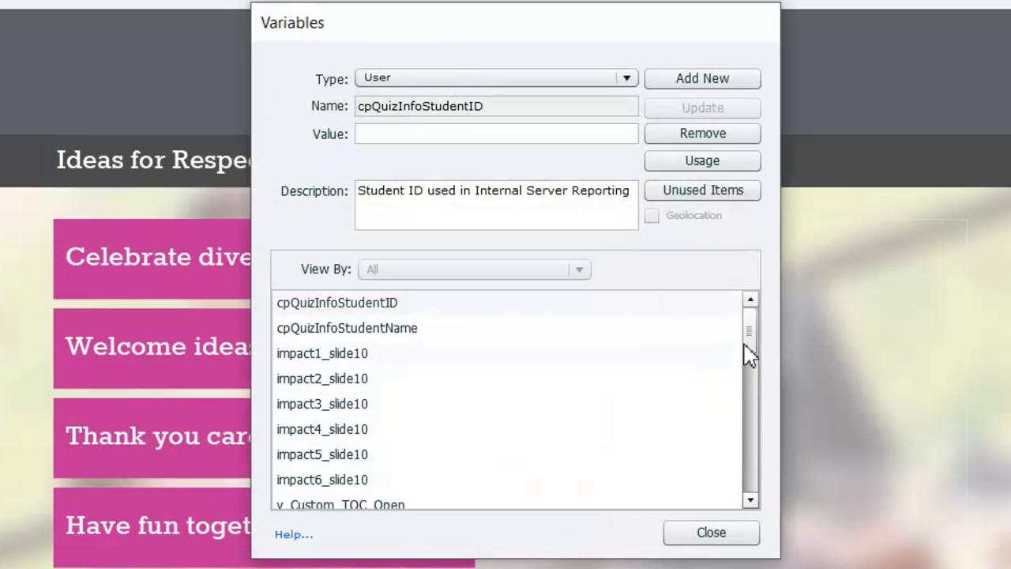
pyautogui.moveTo(753, 339); pyautogui.dragTo(734, 418)
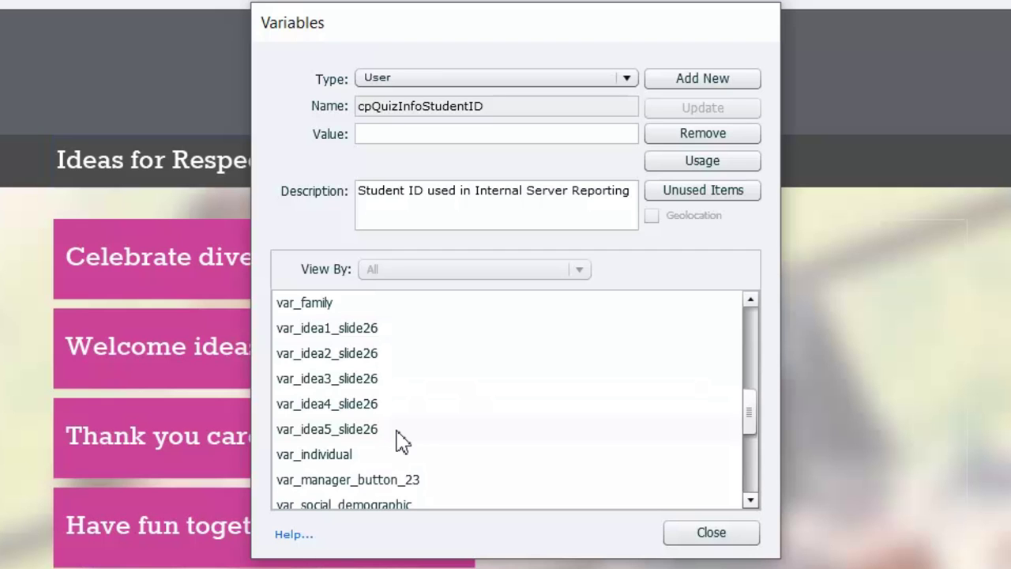
pyautogui.click(363, 331)
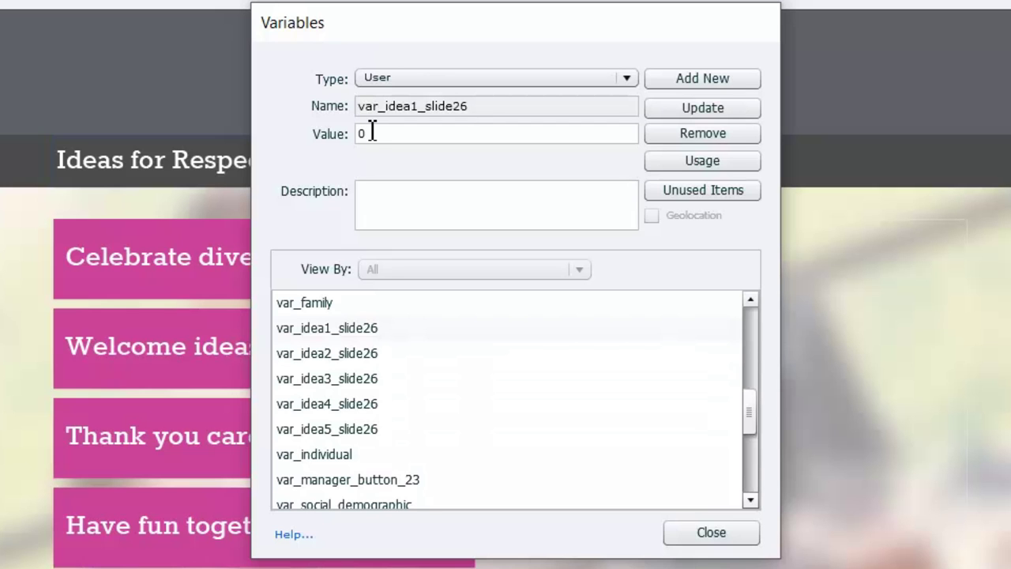
pyautogui.click(731, 537)
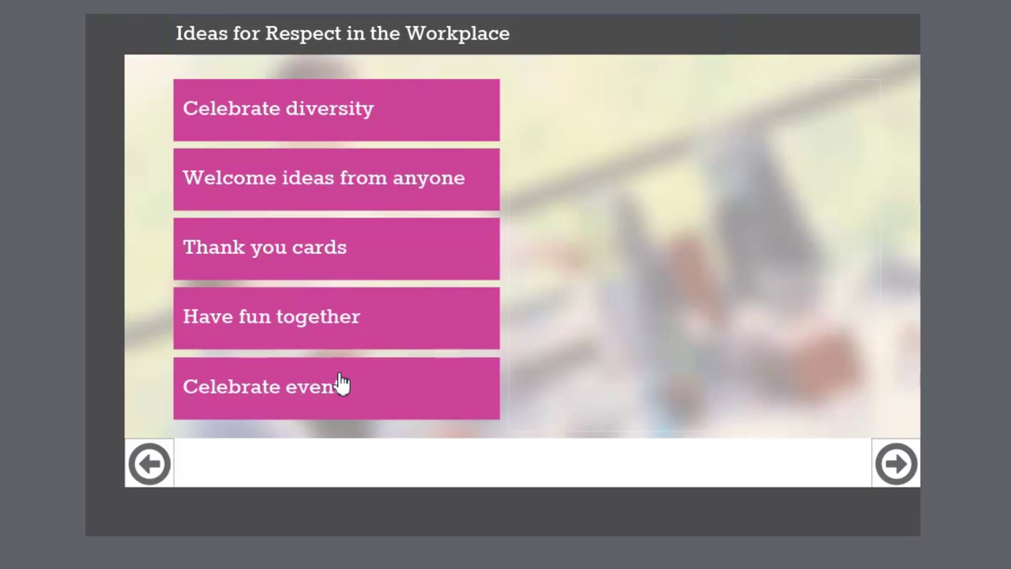
# - Set the success action of all five pink idea buttons to Execute Advanced Actions
pyautogui.click(340, 373)
pyautogui.keyDown('shift'); pyautogui.click(344, 324); pyautogui.keyUp('shift')
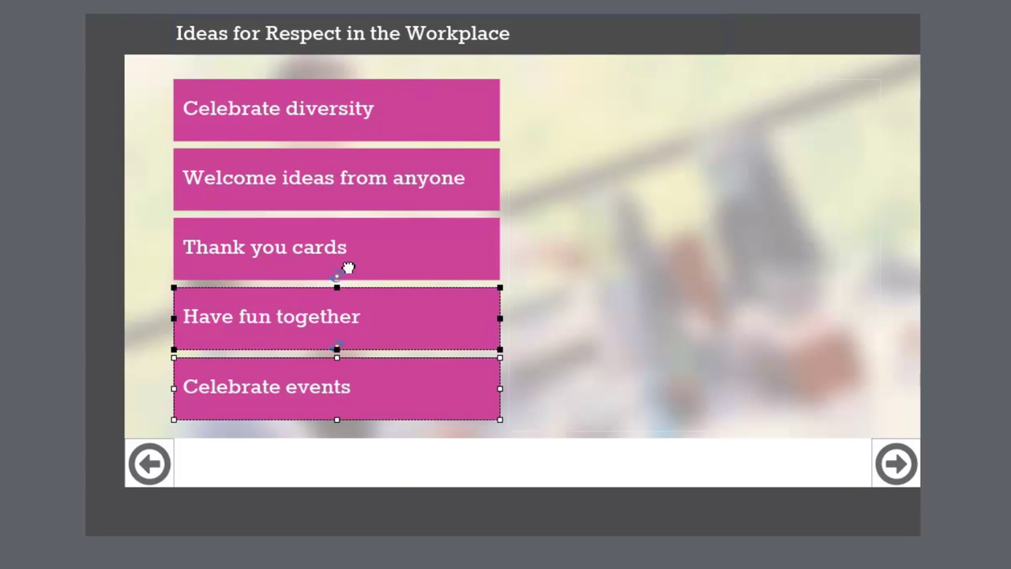
pyautogui.keyDown('shift'); pyautogui.click(347, 274); pyautogui.keyUp('shift')
pyautogui.keyDown('shift'); pyautogui.click(353, 207); pyautogui.keyUp('shift')
pyautogui.keyDown('shift'); pyautogui.click(351, 129); pyautogui.keyUp('shift')
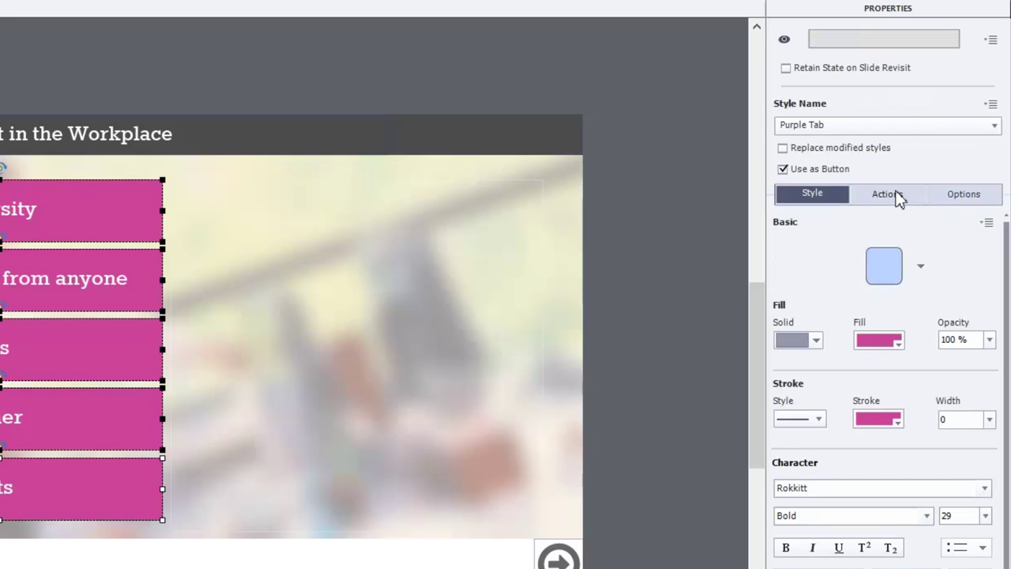
pyautogui.click(888, 194)
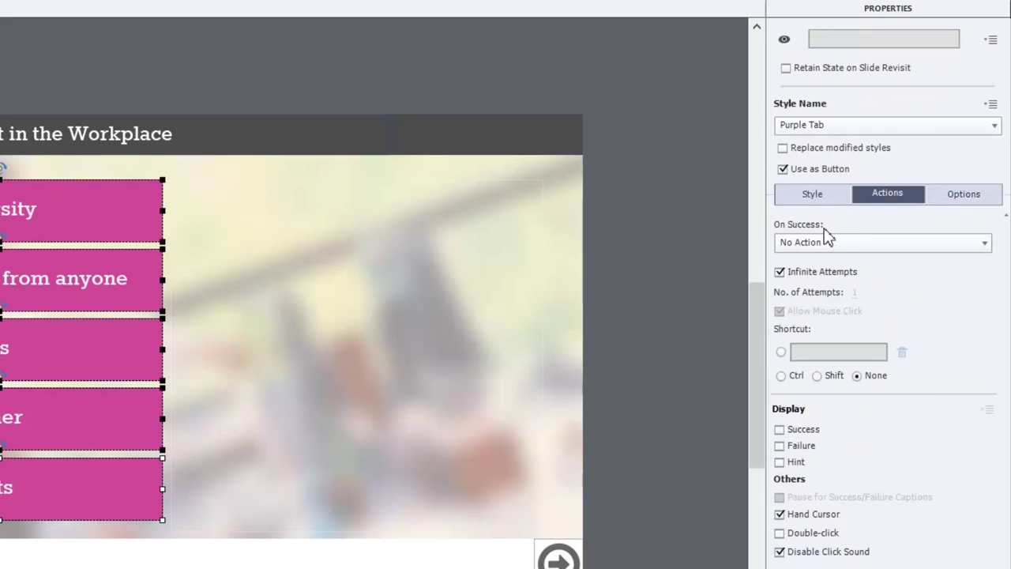
pyautogui.click(869, 243)
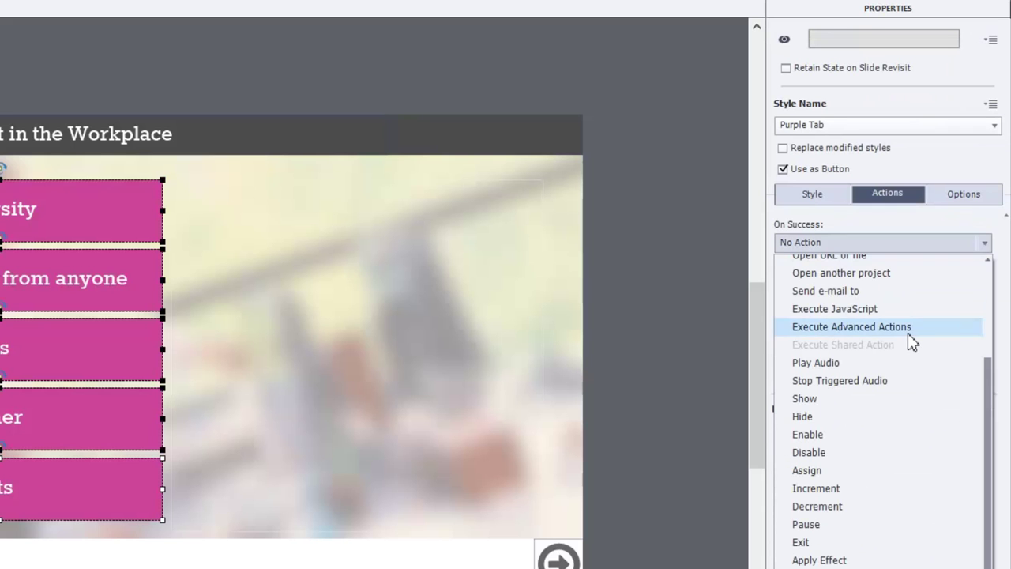
pyautogui.scroll(2, 912, 340)
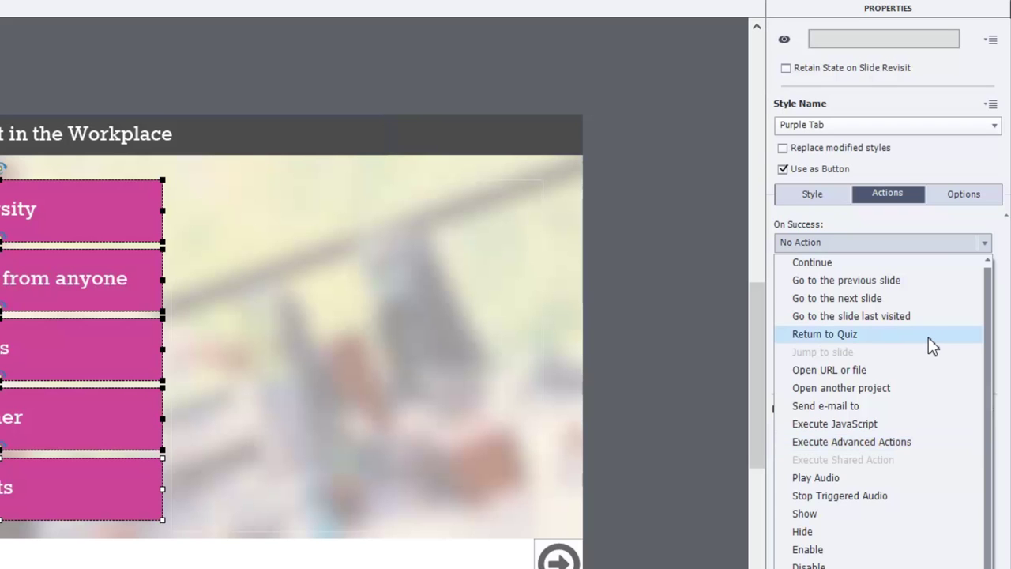
pyautogui.click(919, 443)
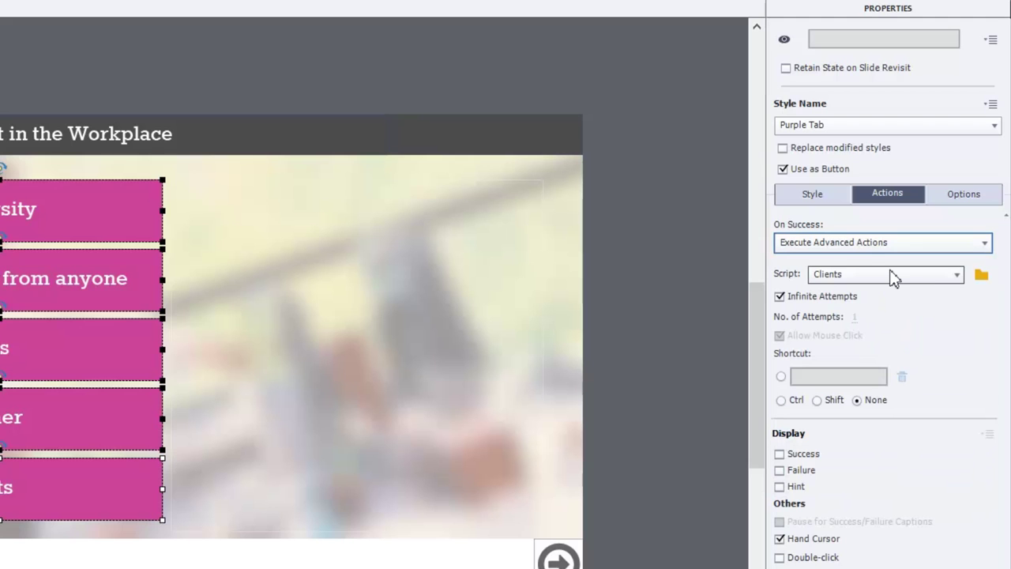
# - Start a blank advanced action for the selected buttons and set its type to Conditional actions
pyautogui.click(980, 277)
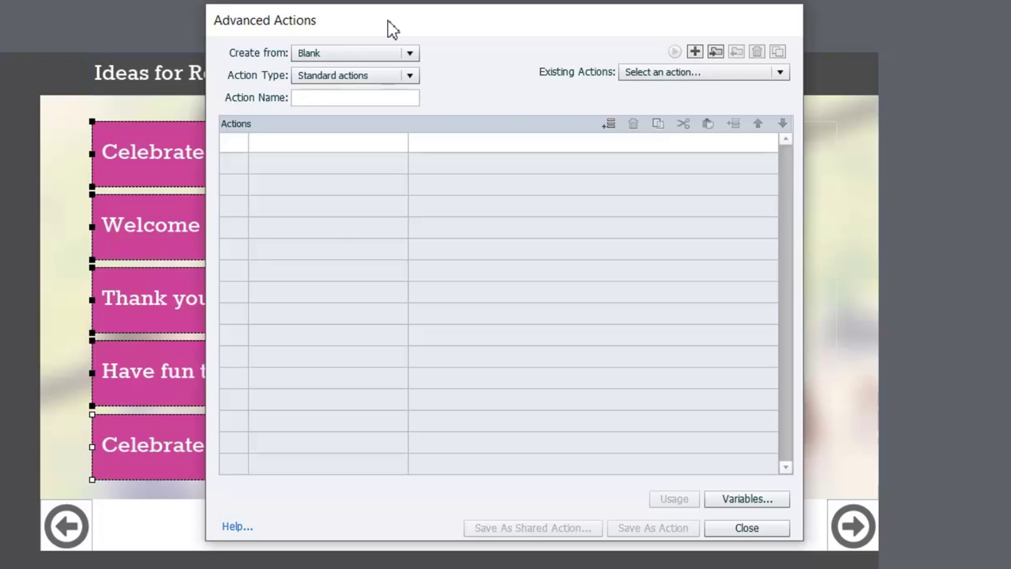
pyautogui.click(379, 72)
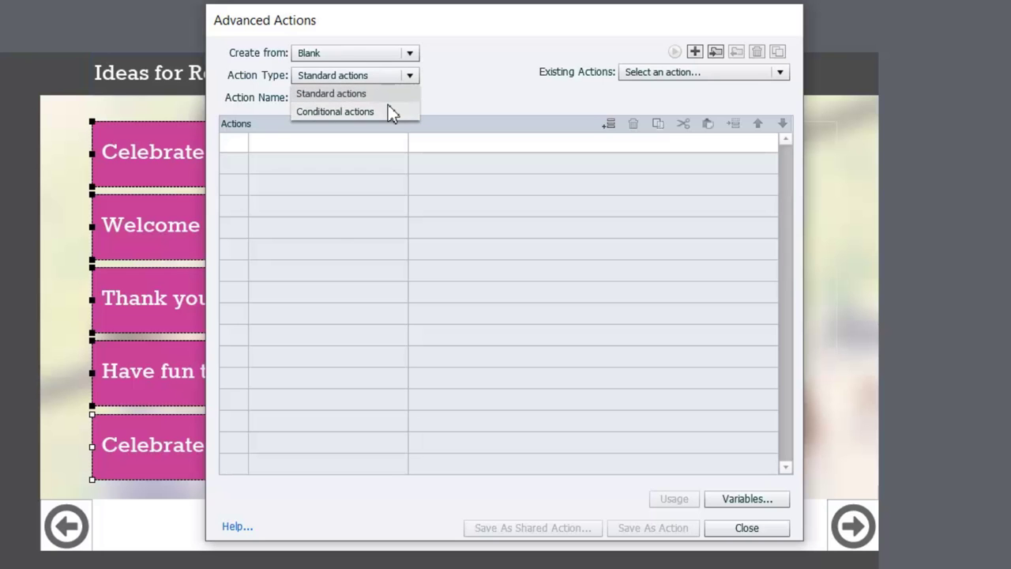
pyautogui.click(388, 107)
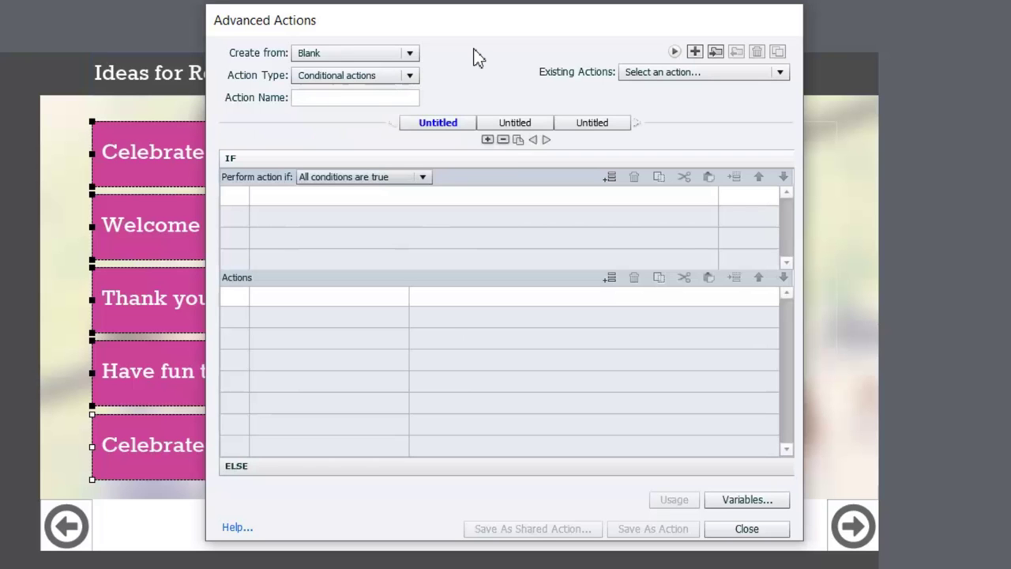
# - Add the first IF condition: variable var_idea1_slide26 is greater than the literal 0
pyautogui.click(282, 204)
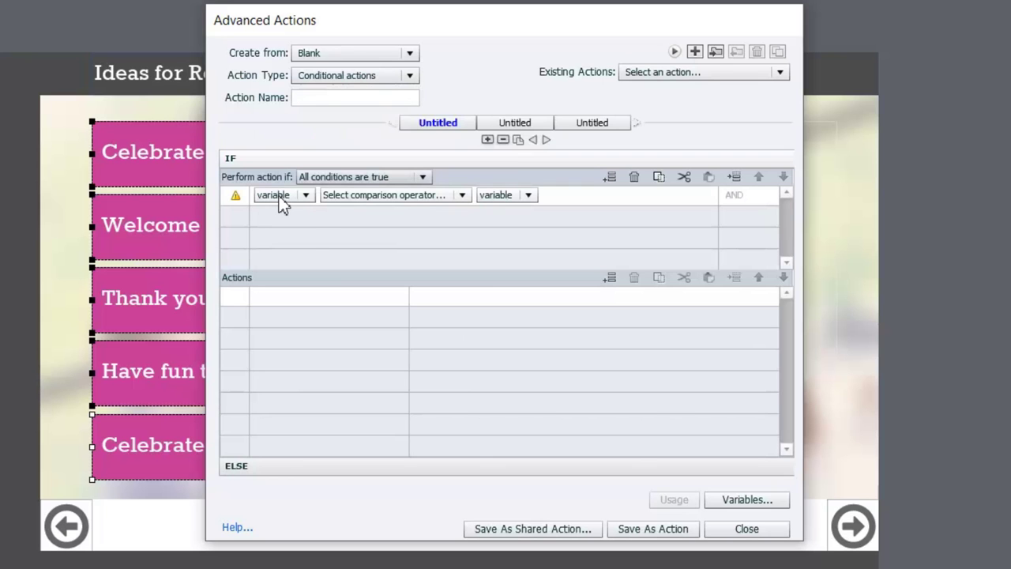
pyautogui.click(282, 201)
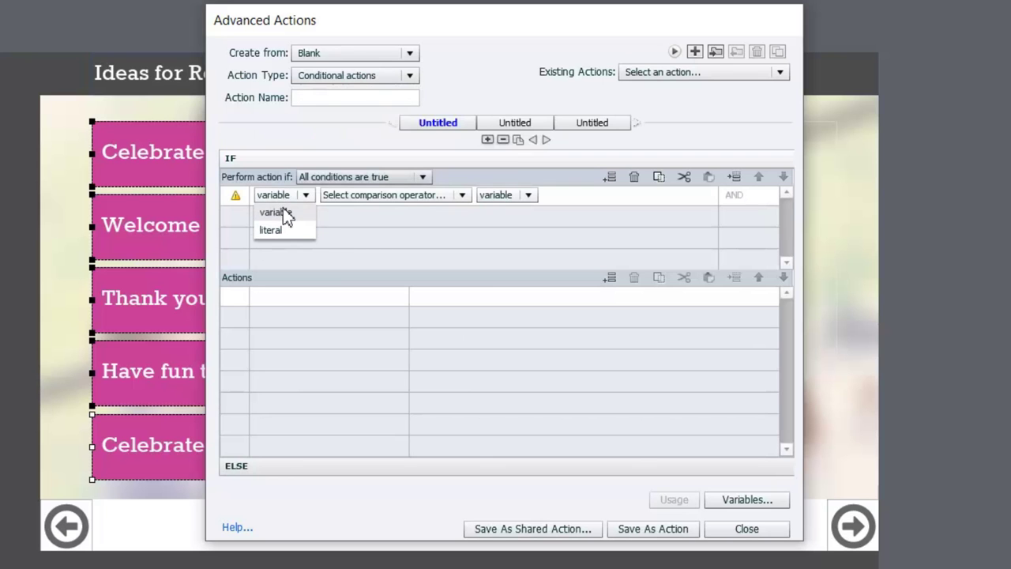
pyautogui.click(286, 215)
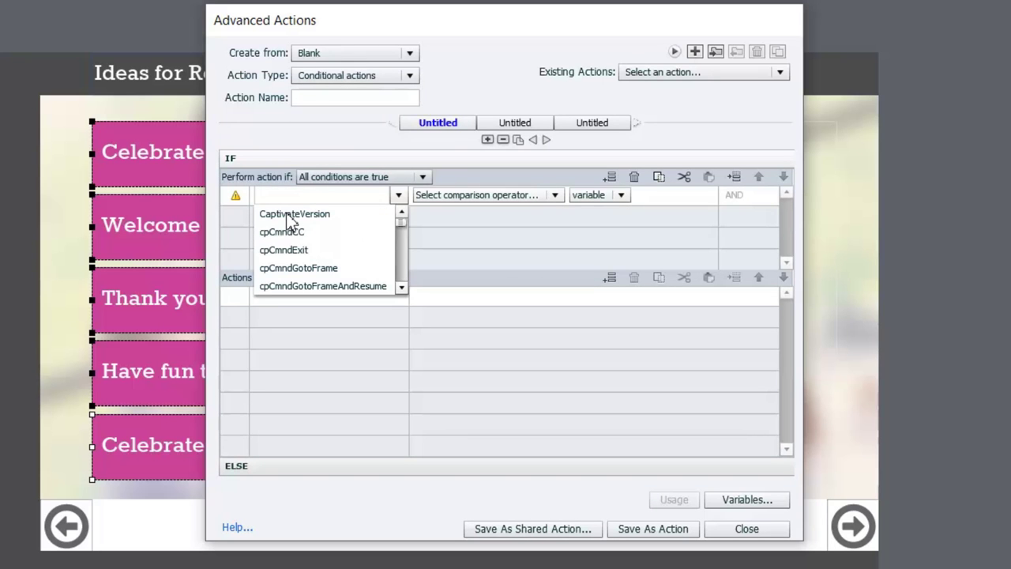
pyautogui.write('26')
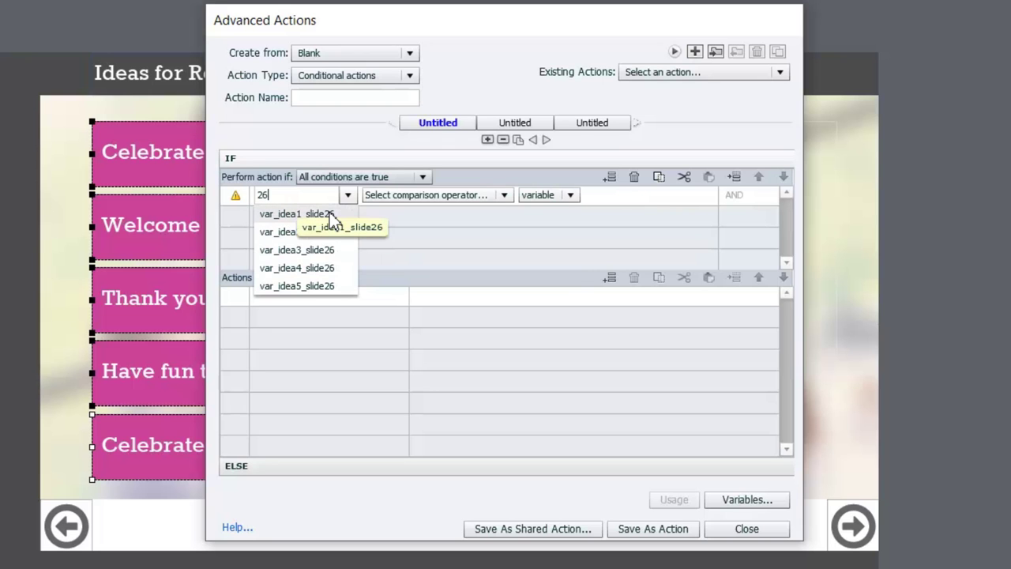
pyautogui.click(328, 214)
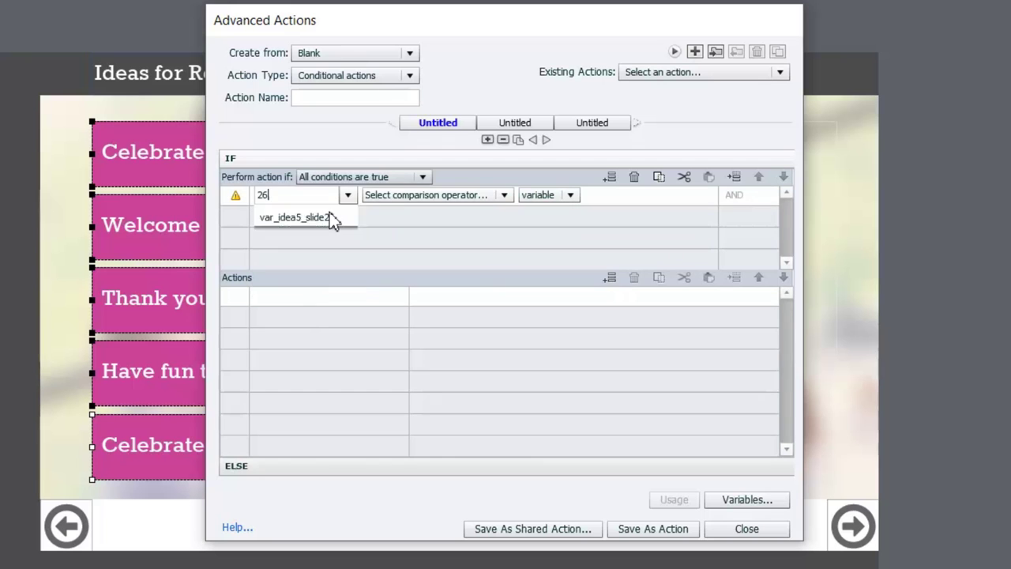
pyautogui.click(442, 195)
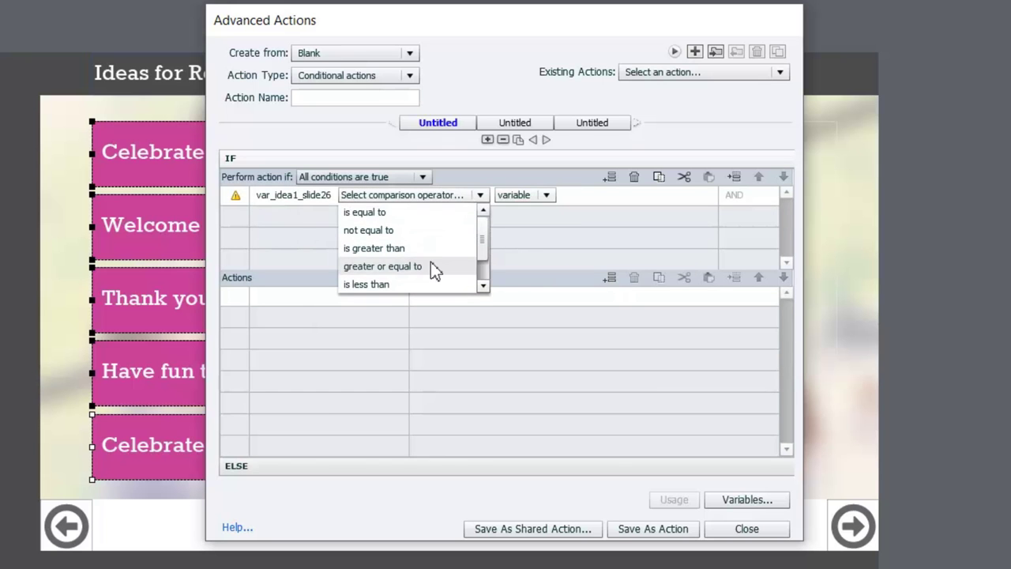
pyautogui.click(424, 249)
pyautogui.click(460, 195)
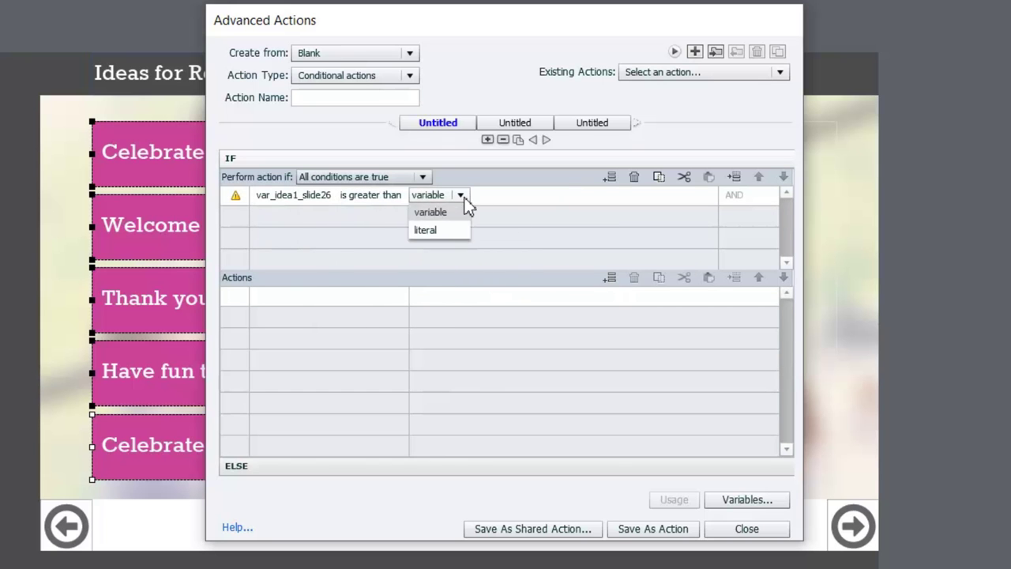
pyautogui.click(439, 230)
pyautogui.write('0')
pyautogui.press('Return')
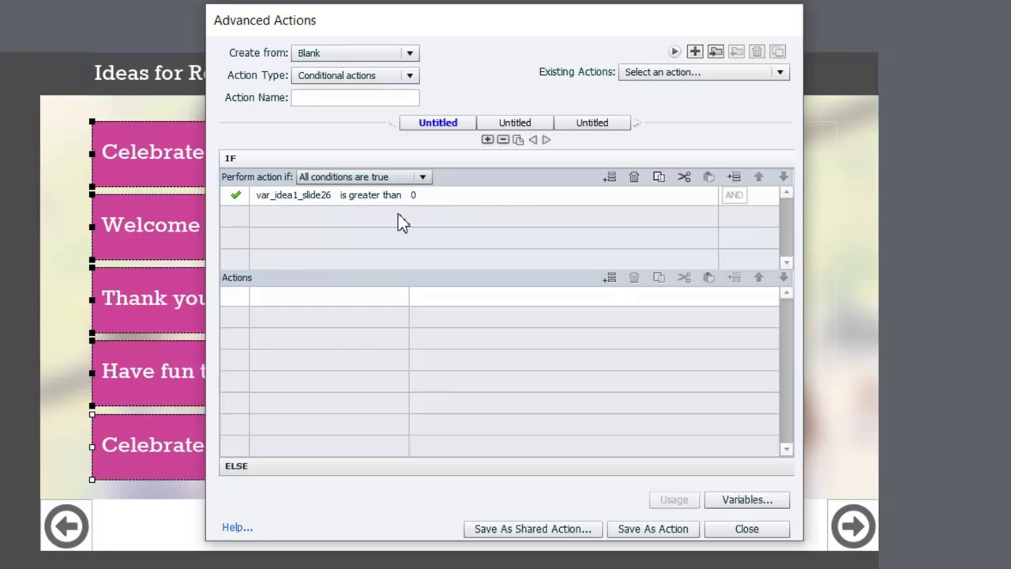
# - Name the conditional action Slide26_Button1
pyautogui.click(307, 97)
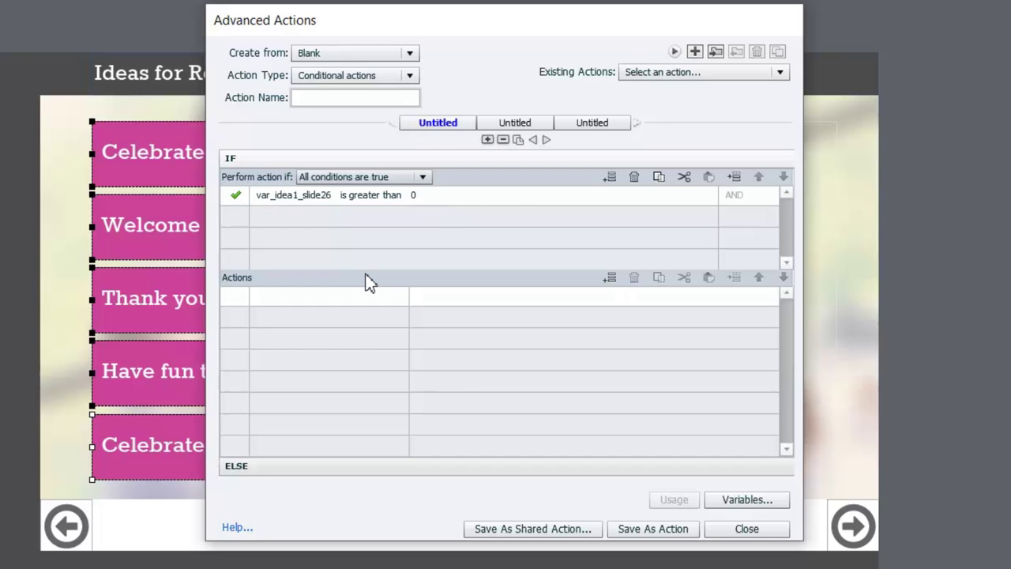
pyautogui.write('Button1_Slide')
pyautogui.press('BackSpace')
pyautogui.press('BackSpace')
pyautogui.press('BackSpace')
pyautogui.press('BackSpace')
pyautogui.press('BackSpace')
pyautogui.press('BackSpace')
pyautogui.write('Slide26_')
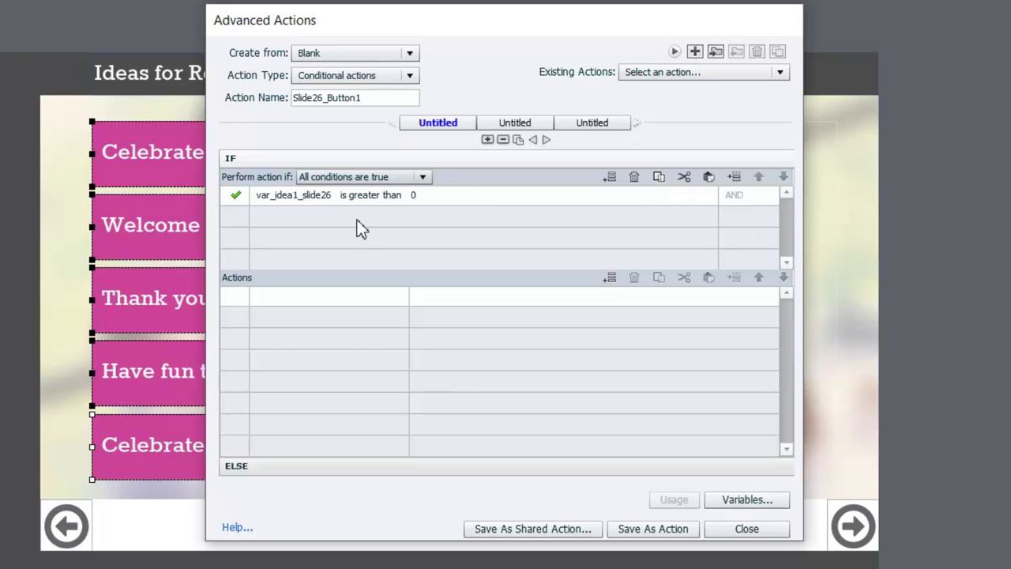
# - Paste the copied condition as a second row and change its variable to var_idea2_slide26
pyautogui.click(708, 177)
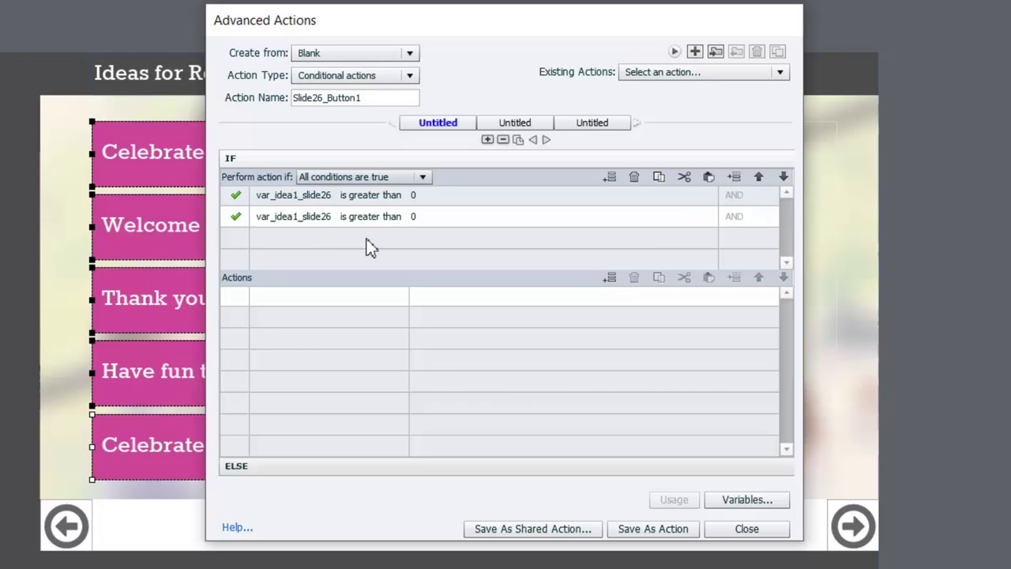
pyautogui.click(313, 219)
pyautogui.click(308, 223)
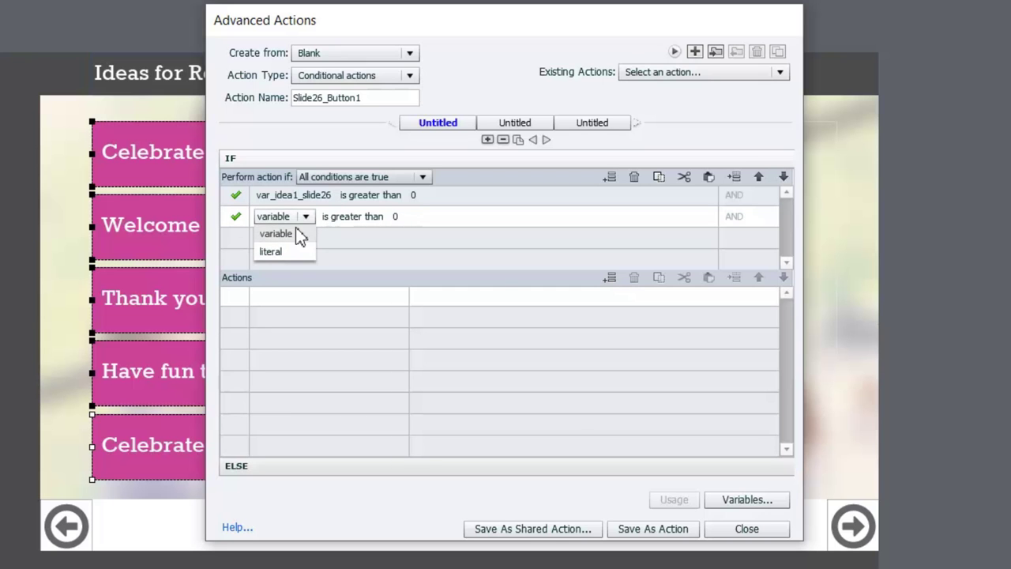
pyautogui.click(298, 234)
pyautogui.write('26')
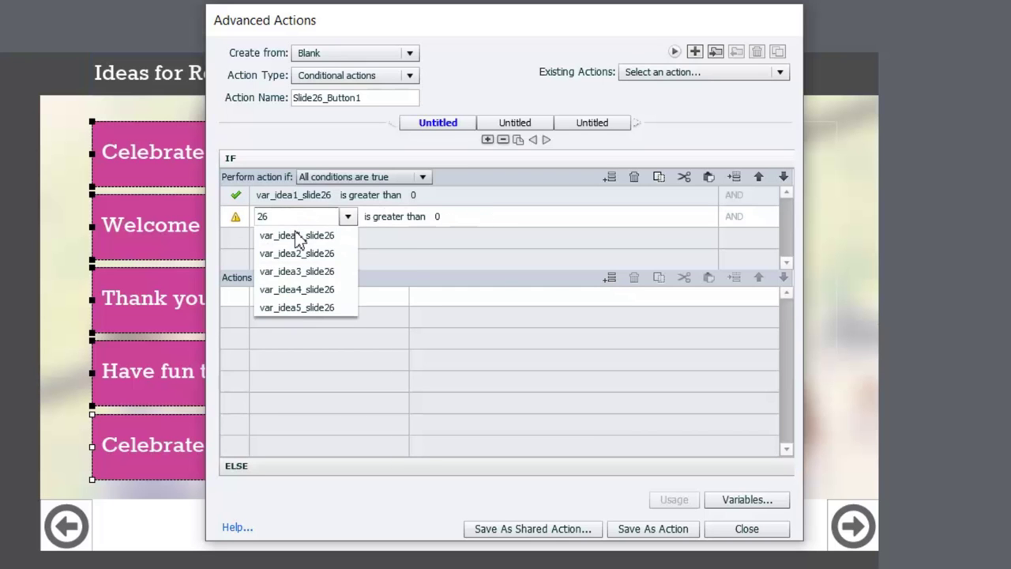
pyautogui.press('Down')
pyautogui.press('Return')
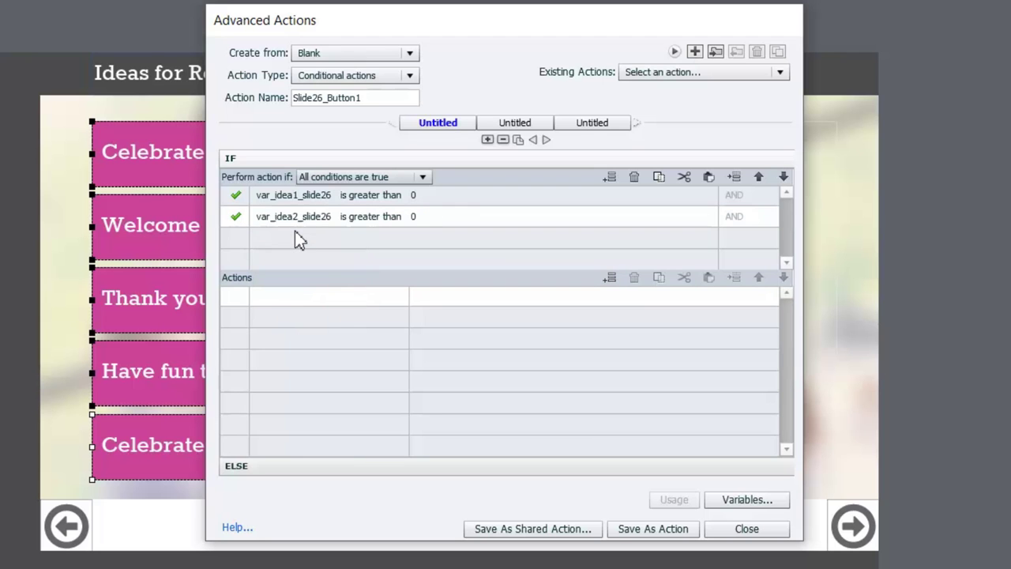
# - Paste the copied condition as a third row and change its variable to var_idea3_slide26
pyautogui.click(282, 238)
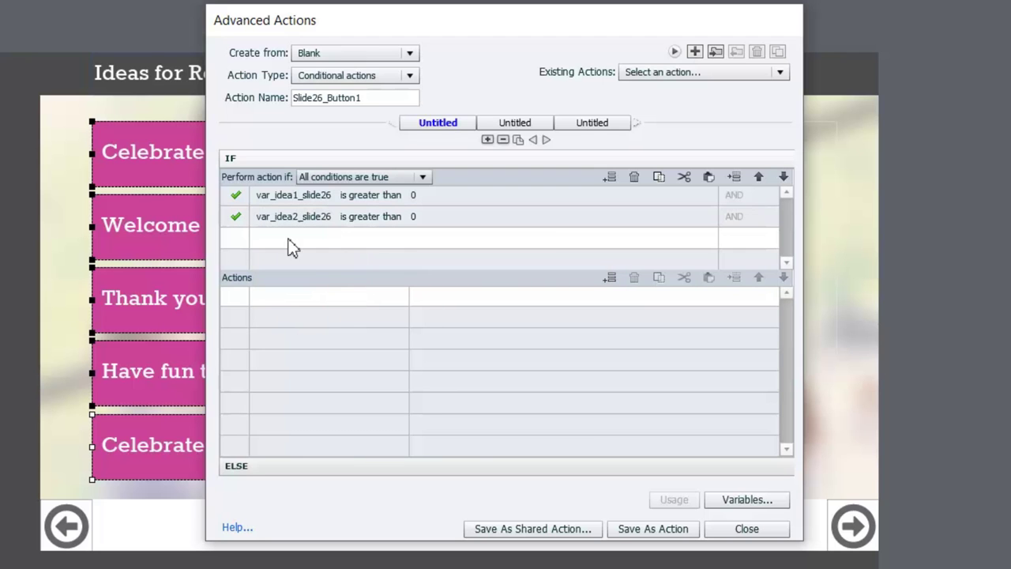
pyautogui.click(709, 177)
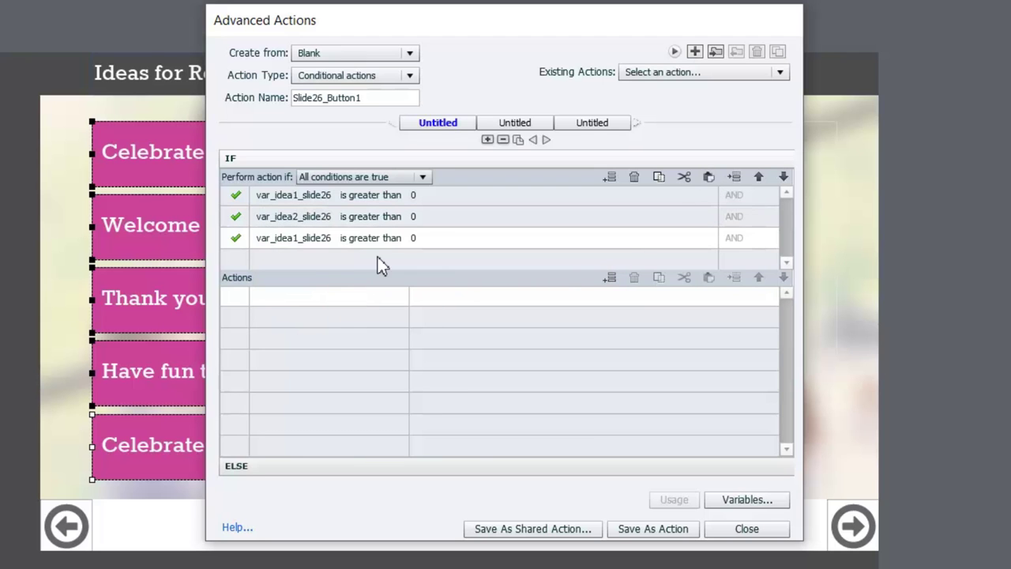
pyautogui.click(307, 245)
pyautogui.click(306, 239)
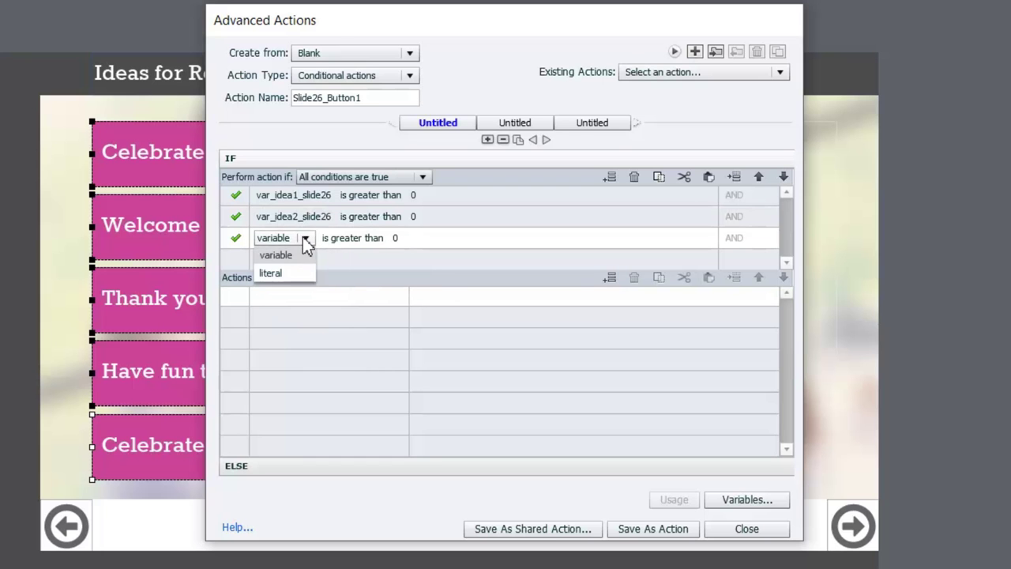
pyautogui.click(294, 246)
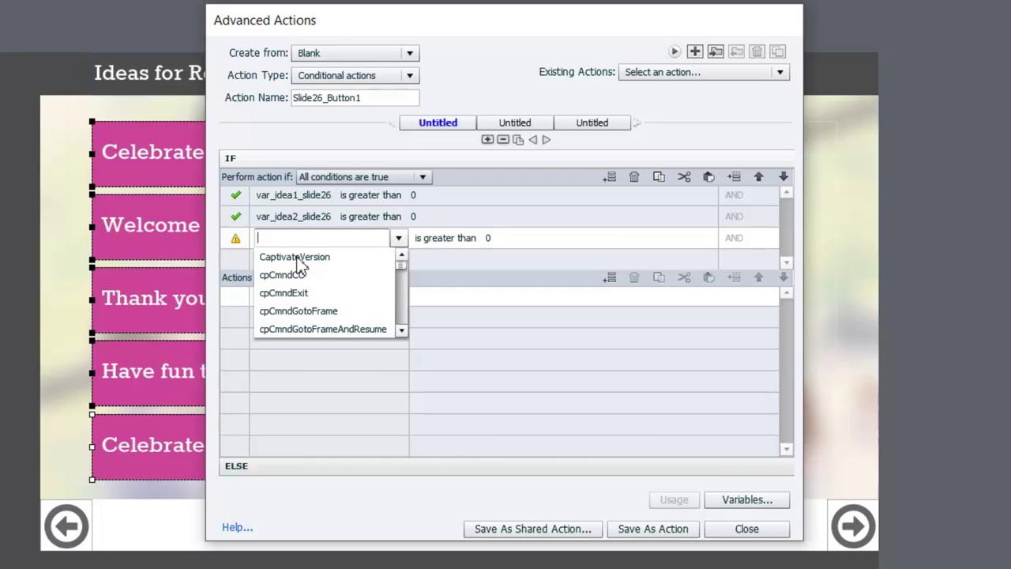
pyautogui.write('26')
pyautogui.press('Down')
pyautogui.press('Down')
pyautogui.press('Down')
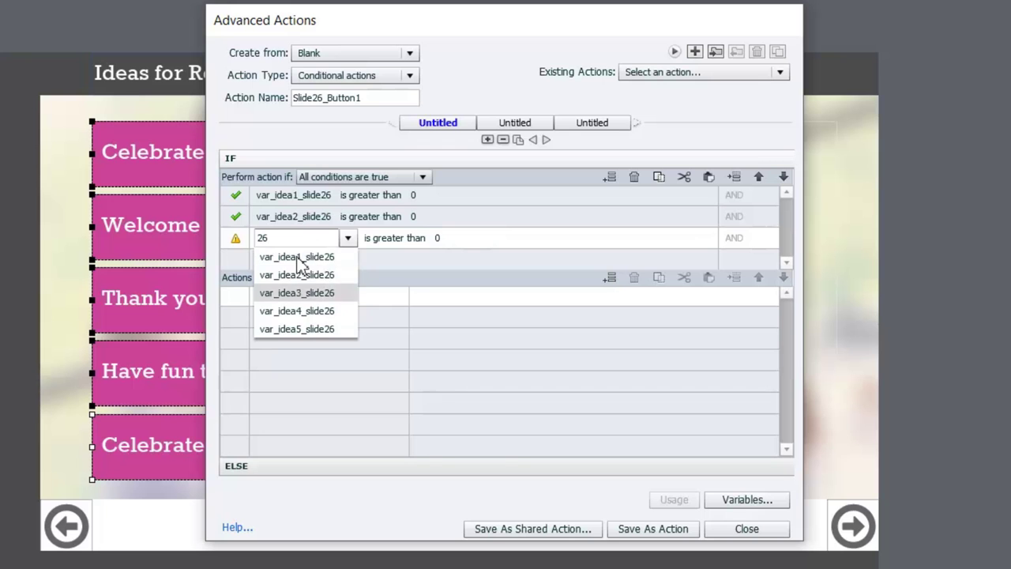
pyautogui.press('Return')
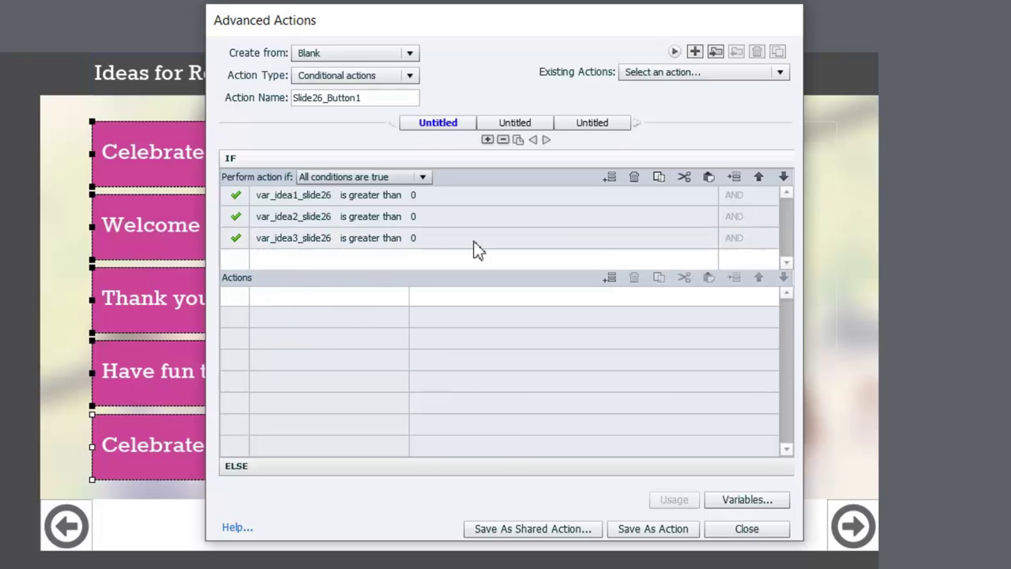
# - Paste the copied condition as a fourth row and change its variable to var_idea4_slide26
pyautogui.click(707, 178)
pyautogui.click(291, 258)
pyautogui.click(304, 282)
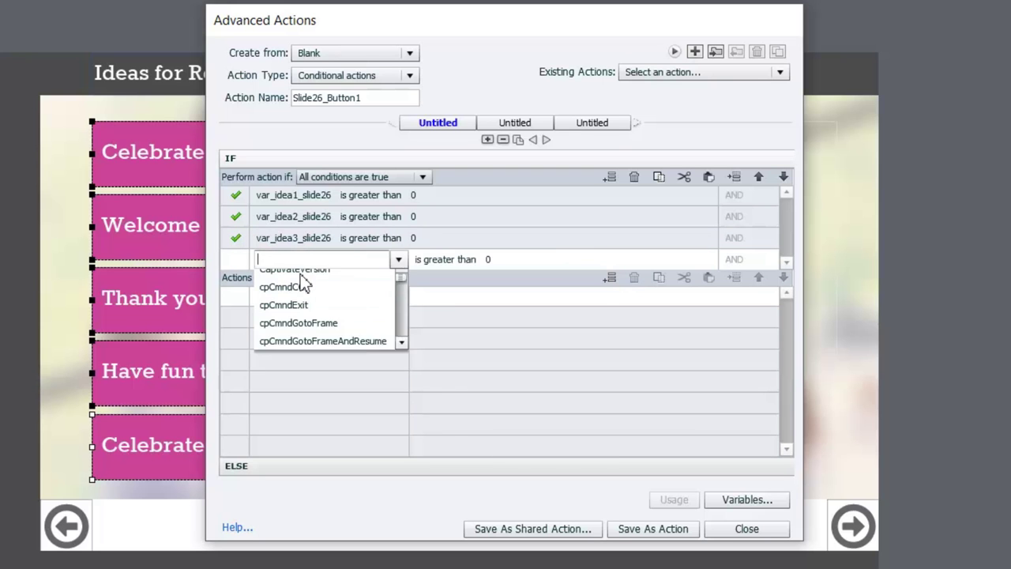
pyautogui.write('26')
pyautogui.press('Down')
pyautogui.press('Down')
pyautogui.press('Down')
pyautogui.press('Down')
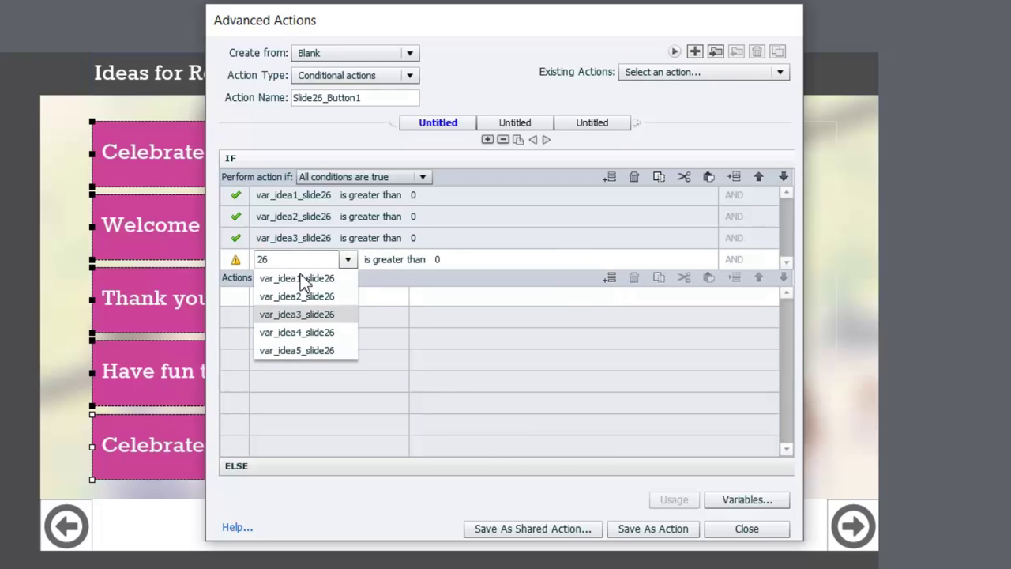
pyautogui.press('Return')
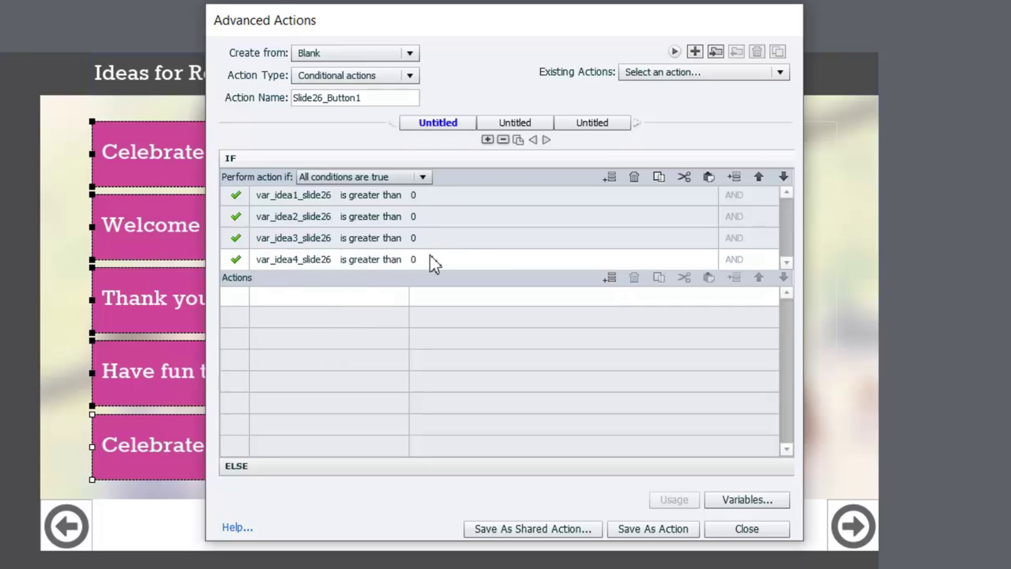
# - Paste the copied condition as a fifth row and change its variable to var_idea5_slide26
pyautogui.click(609, 178)
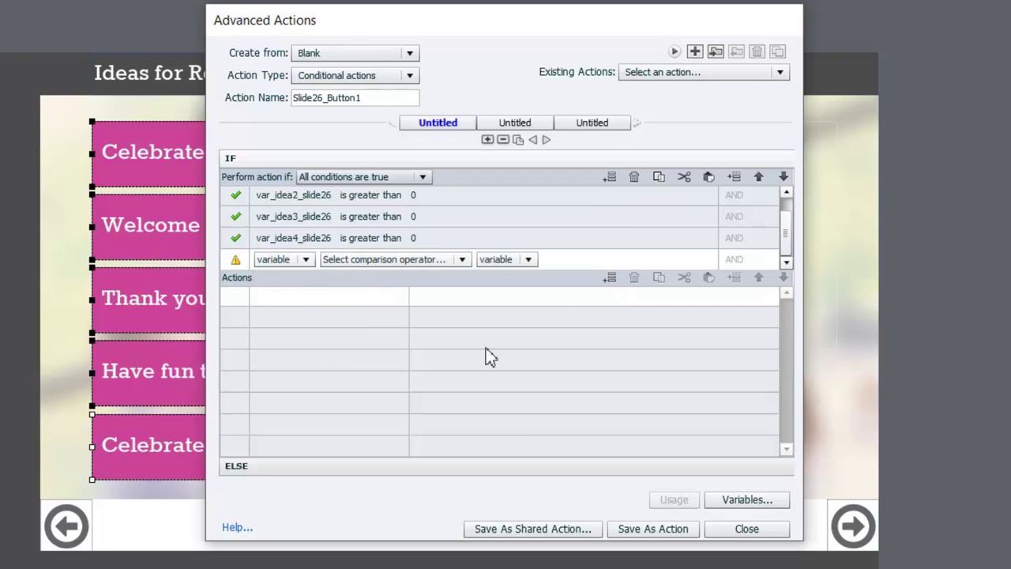
pyautogui.click(706, 175)
pyautogui.click(300, 260)
pyautogui.click(305, 260)
pyautogui.click(298, 278)
pyautogui.write('26')
pyautogui.press('Down')
pyautogui.press('Down')
pyautogui.press('Down')
pyautogui.press('Down')
pyautogui.press('Down')
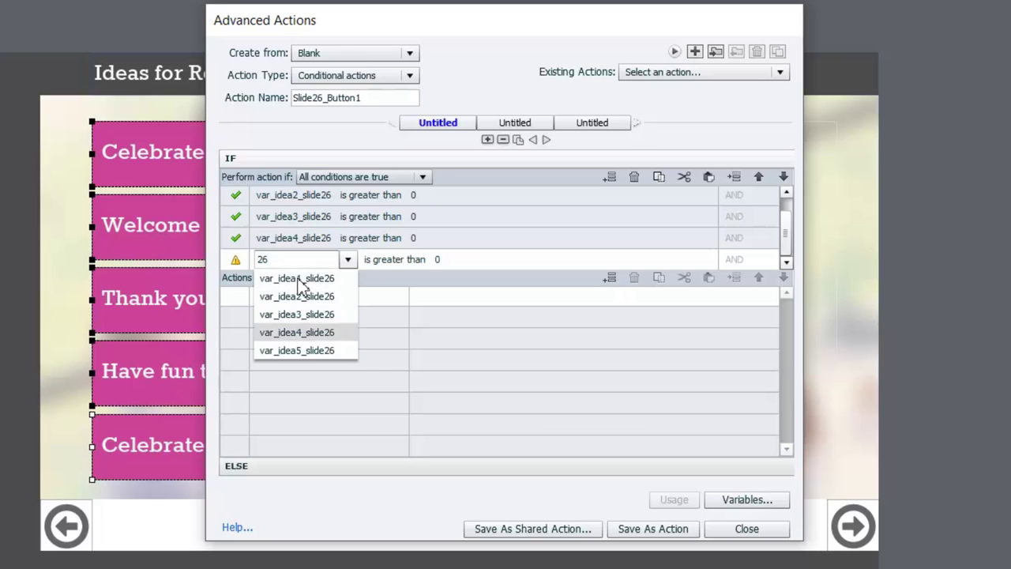
pyautogui.press('Return')
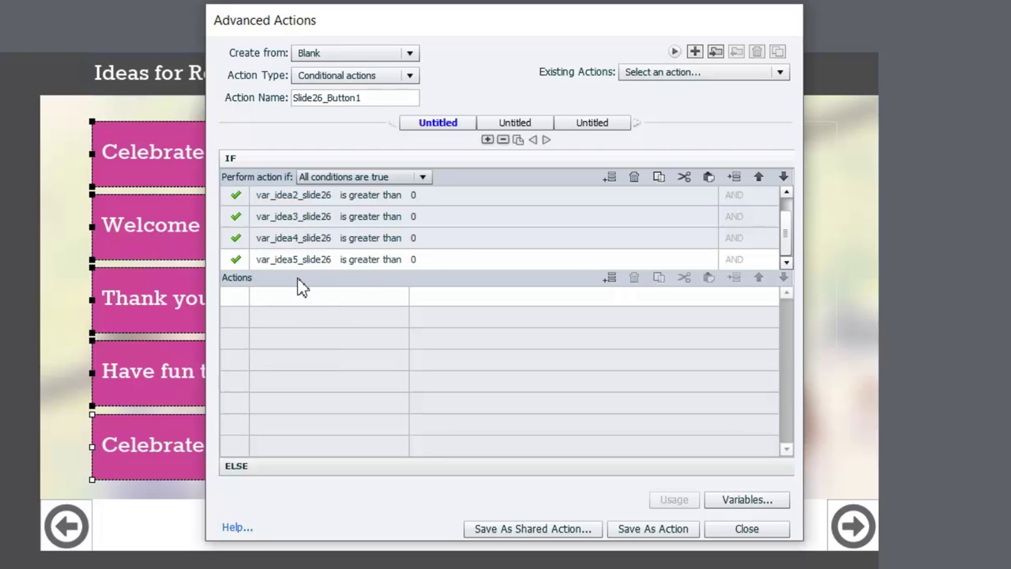
pyautogui.click(787, 204)
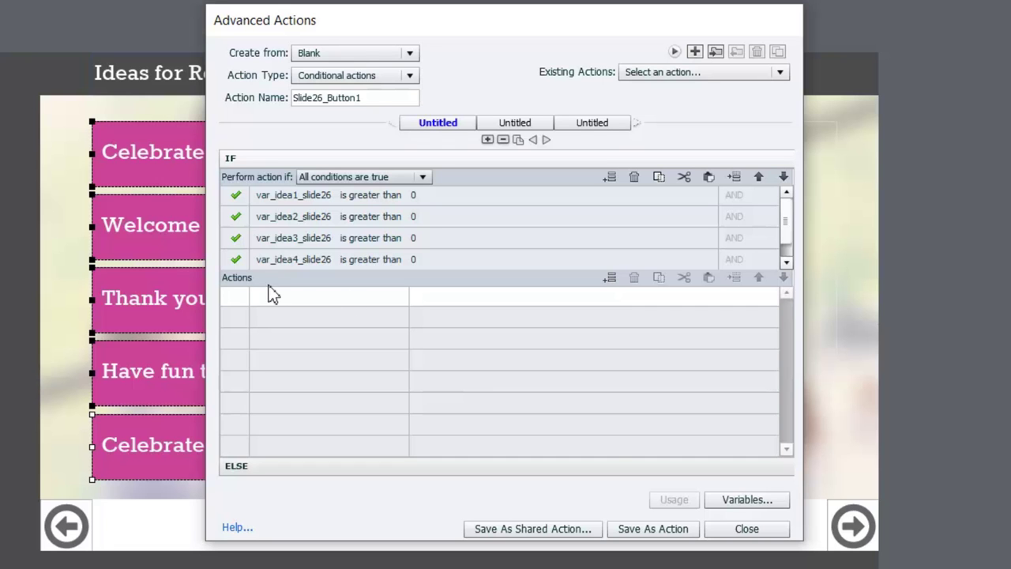
# - Add a Show action for Slide_26_Next_Button to the IF block's actions
pyautogui.click(349, 301)
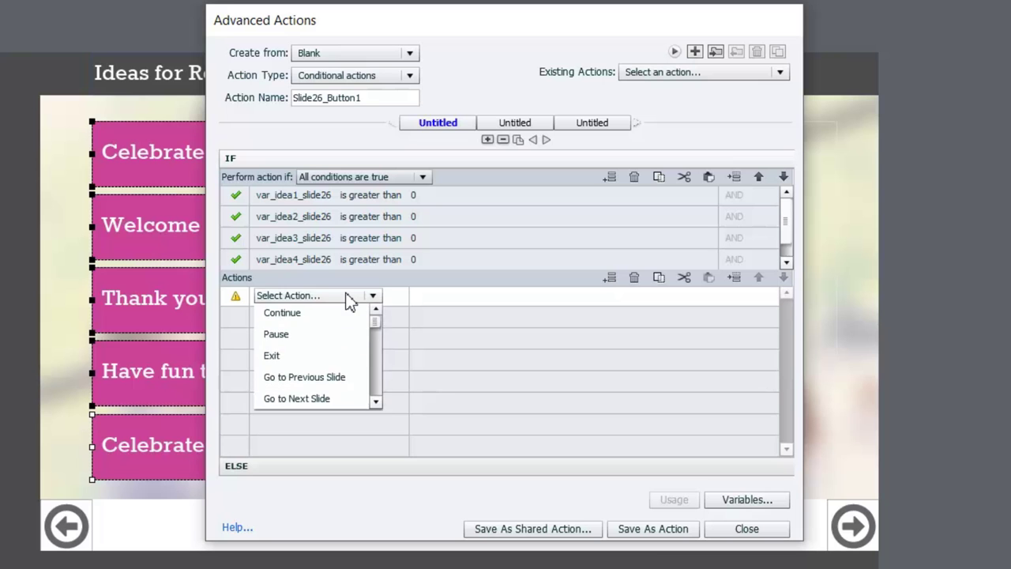
pyautogui.press('s')
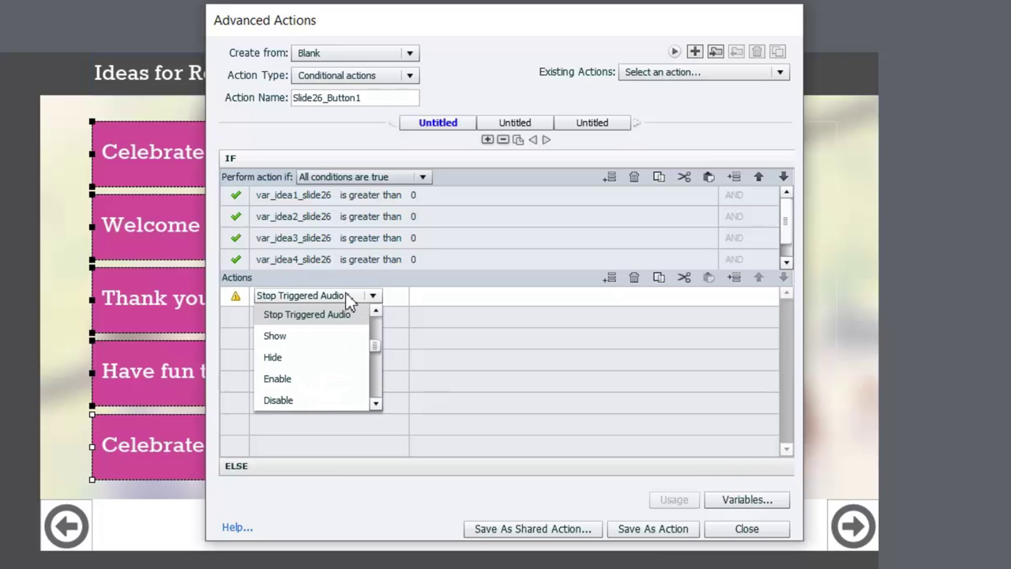
pyautogui.click(295, 335)
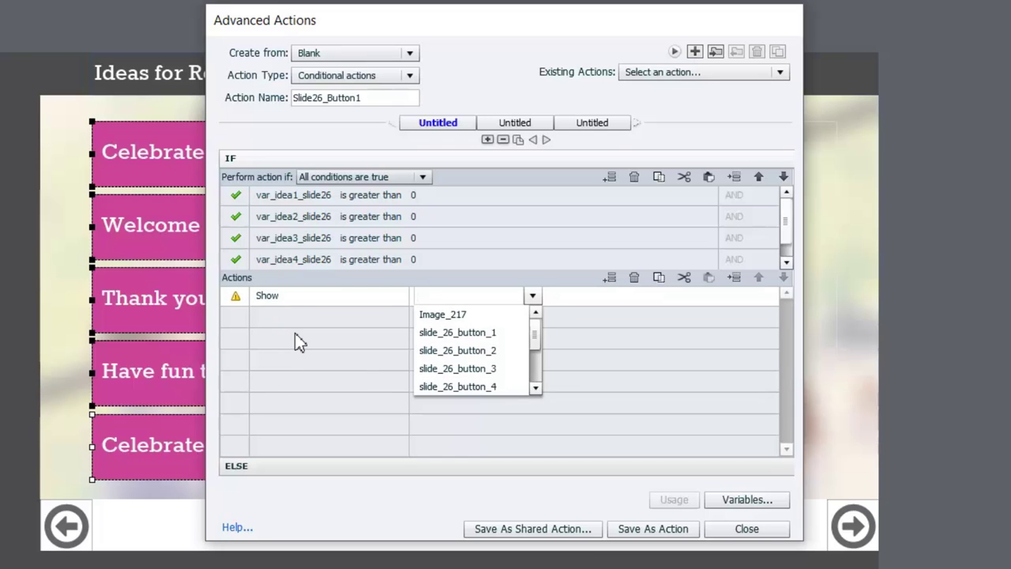
pyautogui.write('26')
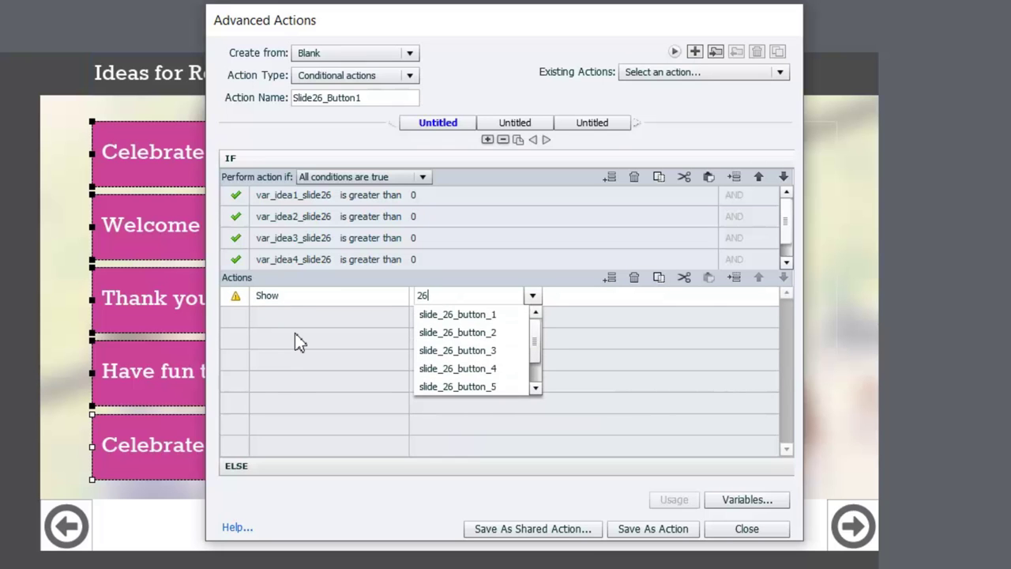
pyautogui.click(535, 387)
pyautogui.click(536, 387)
pyautogui.scroll(-1, 458, 368)
pyautogui.click(462, 350)
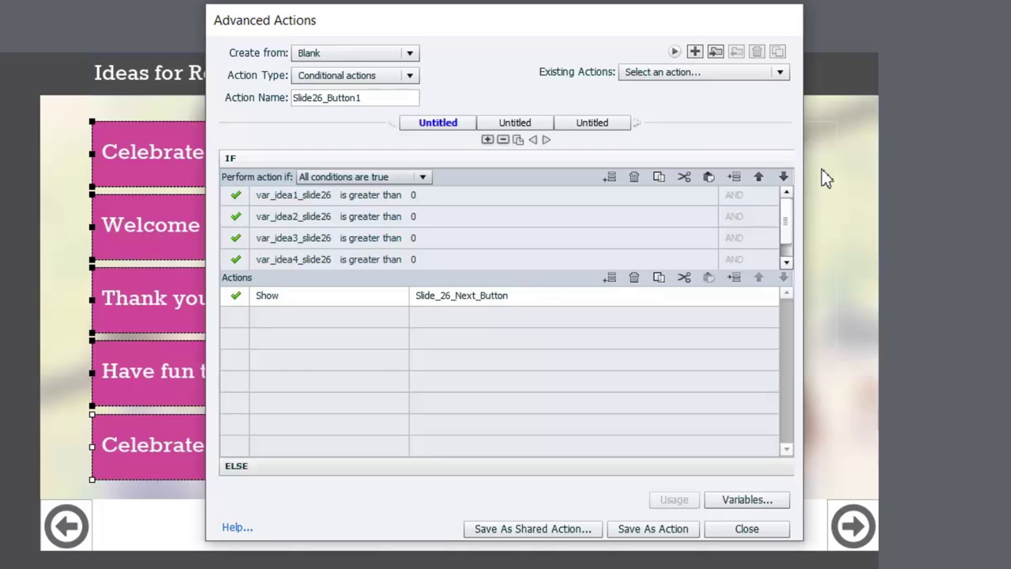
# - Add a second IF action that changes the state of Slide_26_Text to celebrate_diversity
pyautogui.click(274, 318)
pyautogui.click(276, 318)
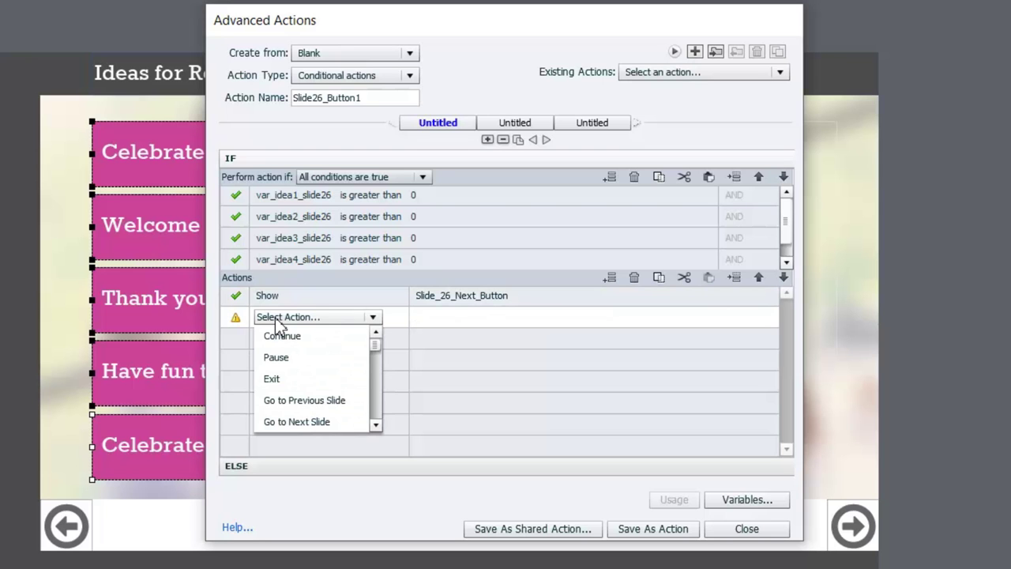
pyautogui.press('Down')
pyautogui.press('c')
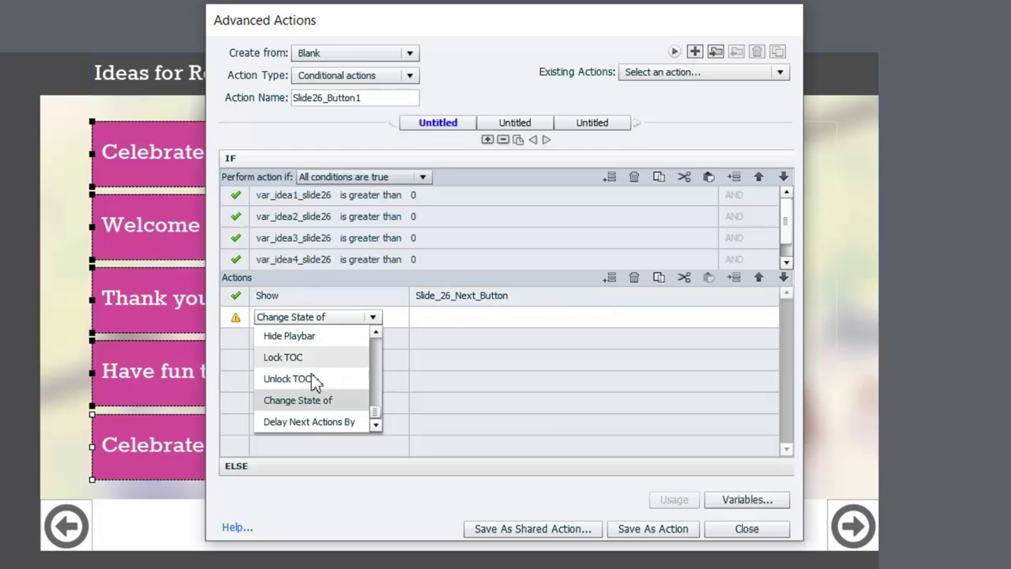
pyautogui.click(332, 404)
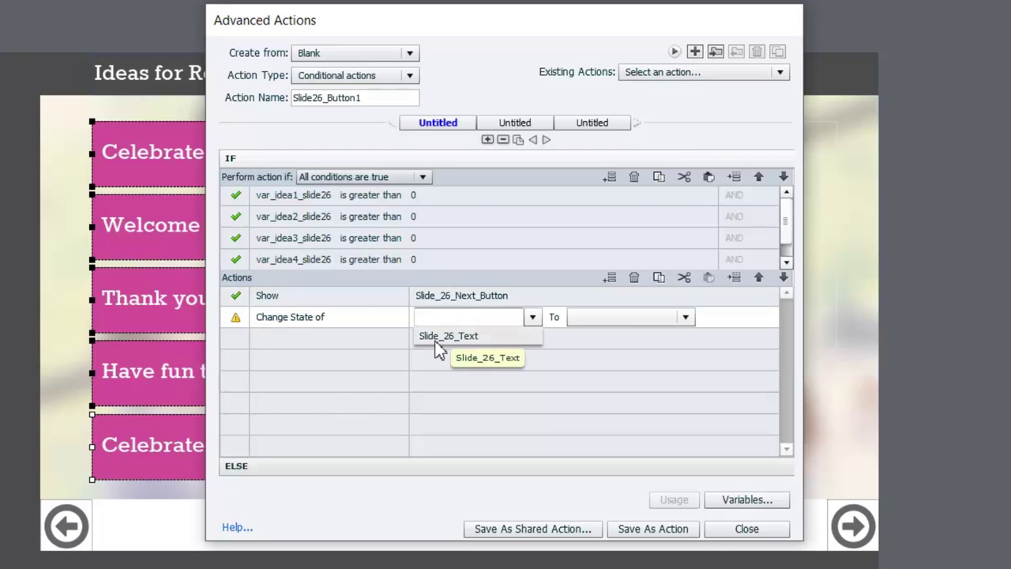
pyautogui.click(467, 338)
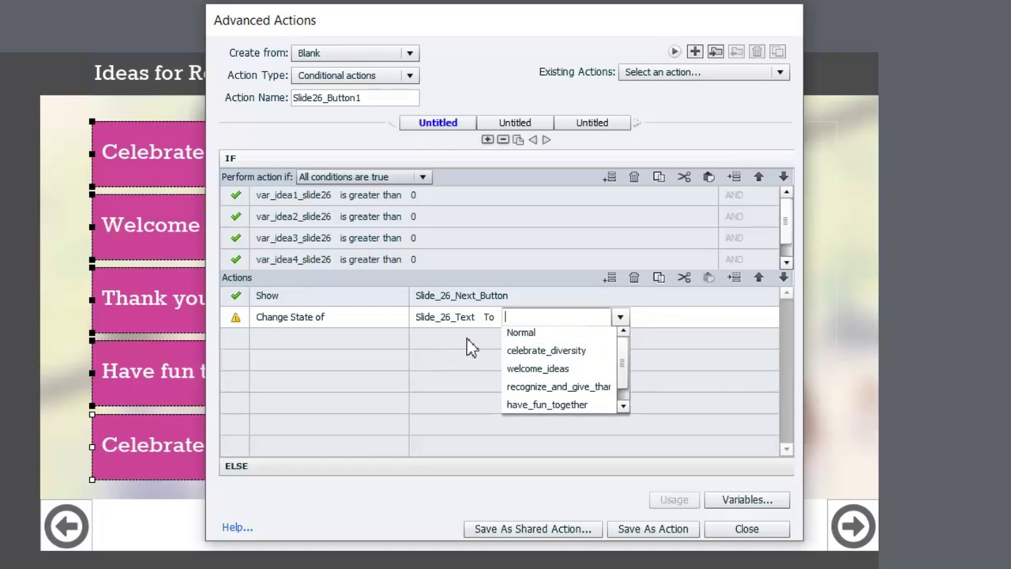
pyautogui.click(588, 356)
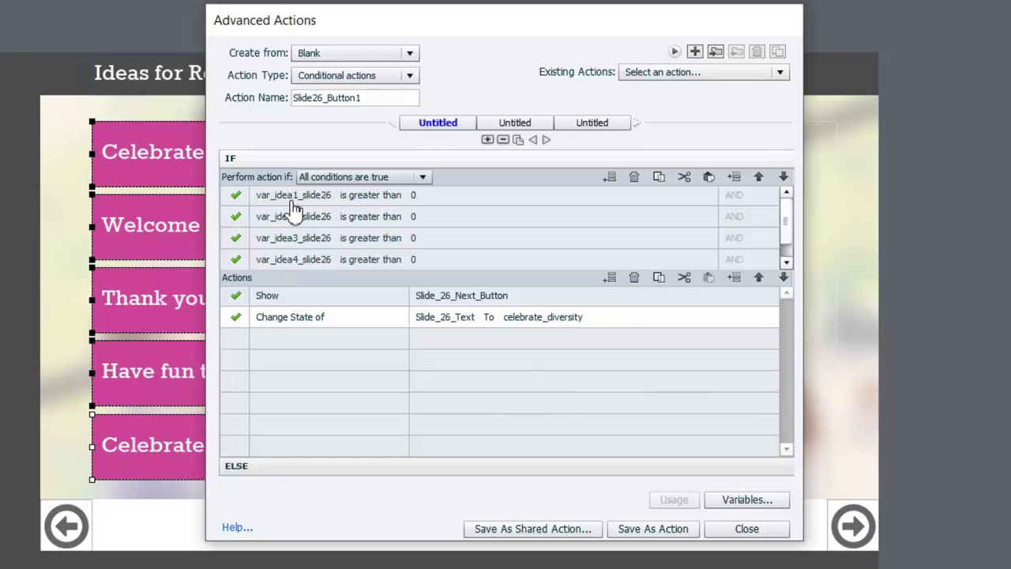
# - Add a third IF action that increments var_idea1_slide26 by 1
pyautogui.click(302, 337)
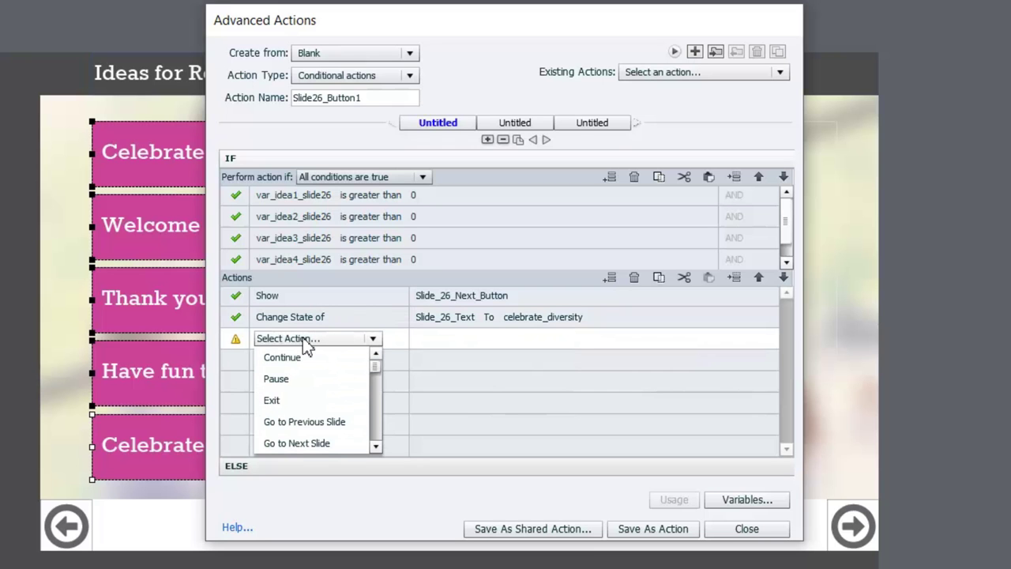
pyautogui.press('i')
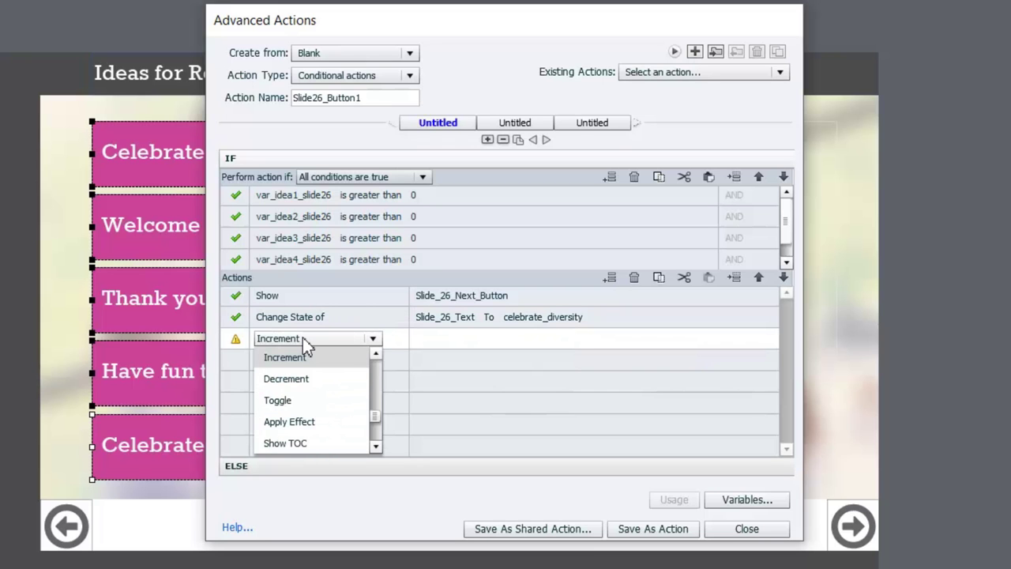
pyautogui.click(298, 356)
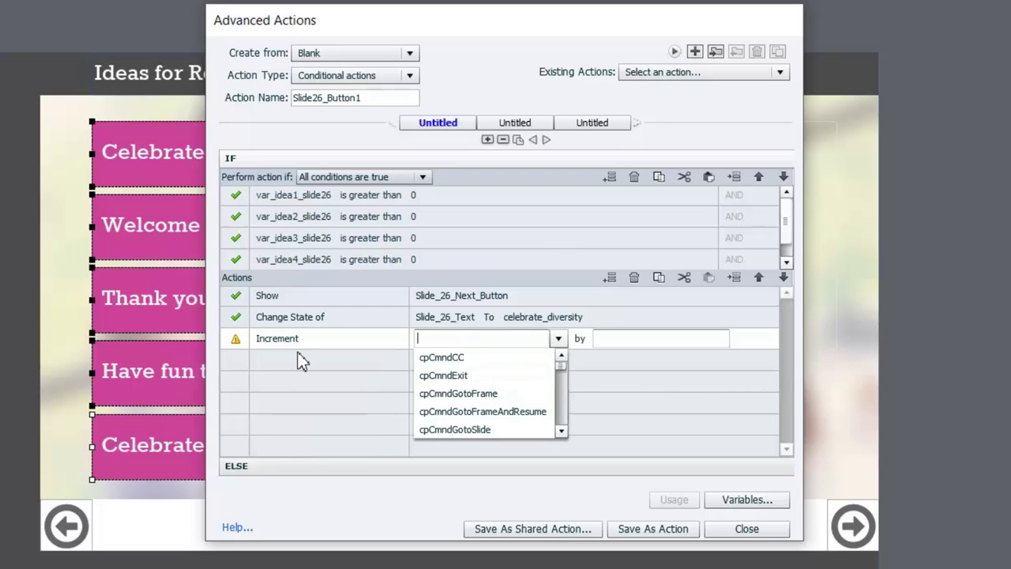
pyautogui.write('26')
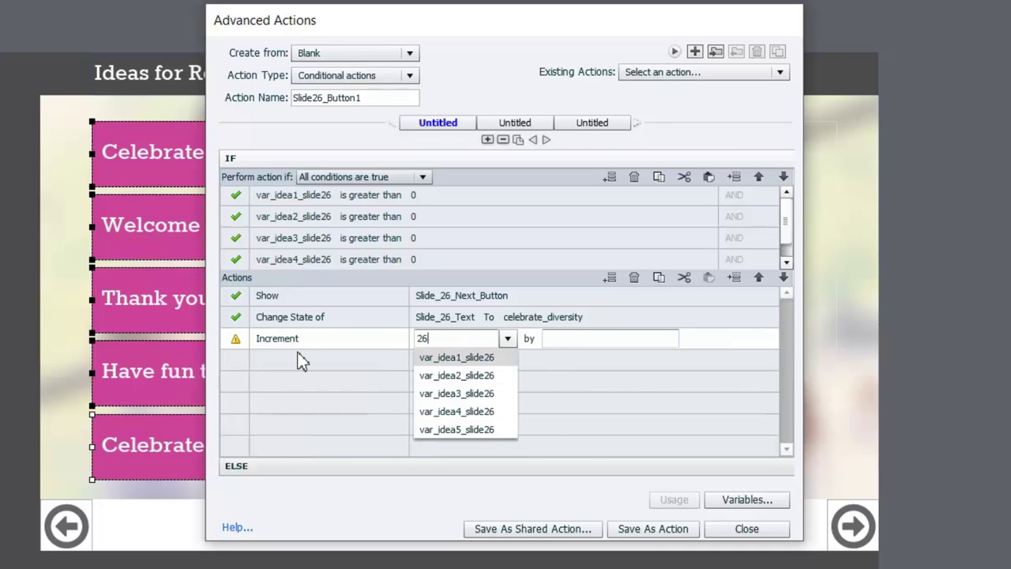
pyautogui.press('Return')
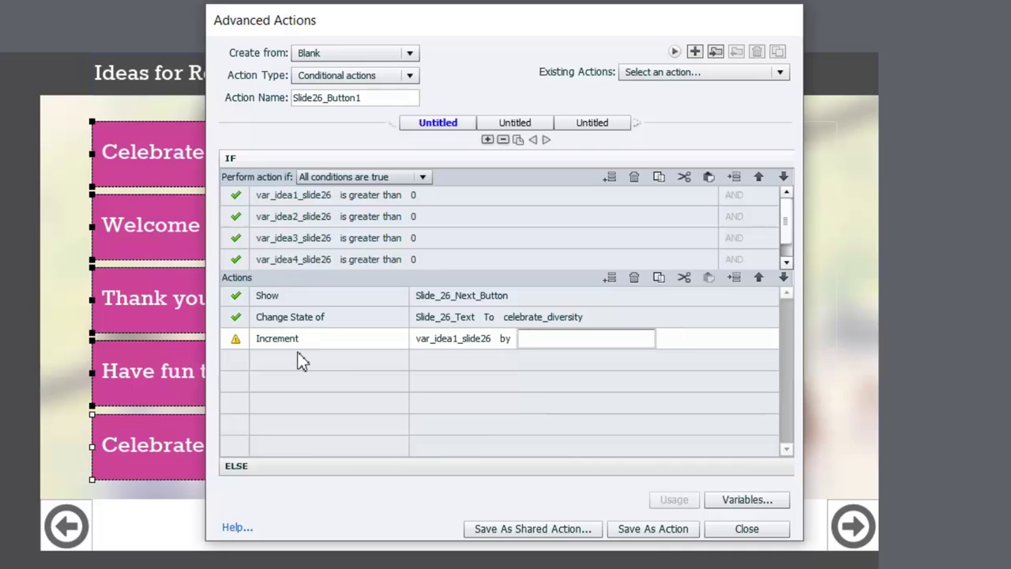
pyautogui.write('1')
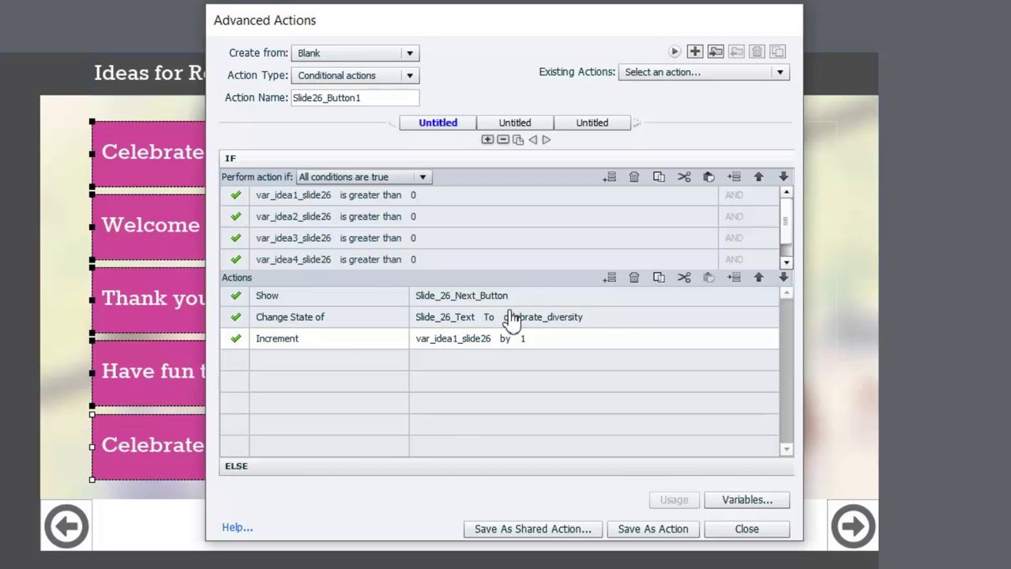
# - Copy the Change State of and Increment actions from the IF block into the ELSE block
pyautogui.click(636, 319)
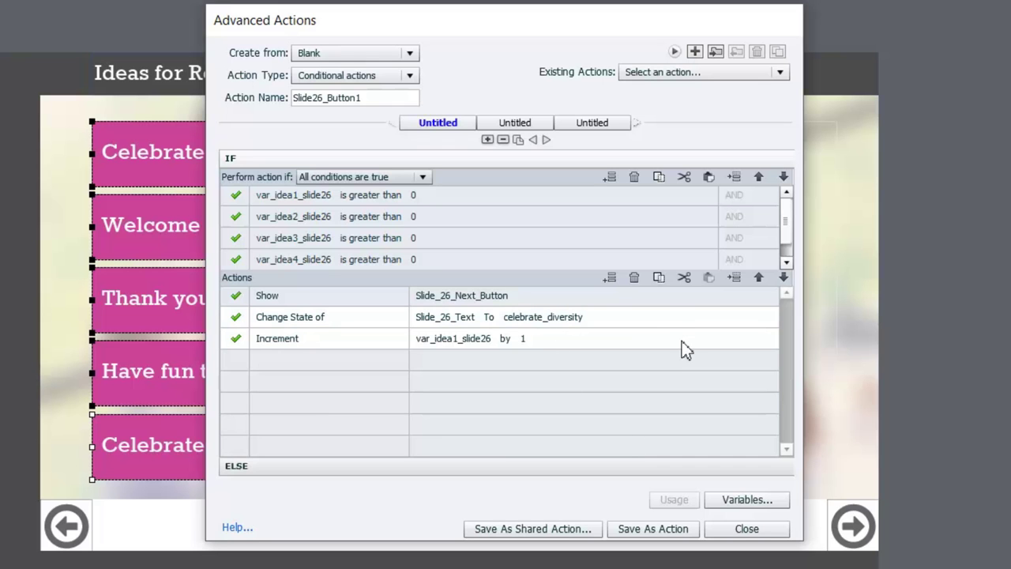
pyautogui.click(660, 308)
pyautogui.click(569, 465)
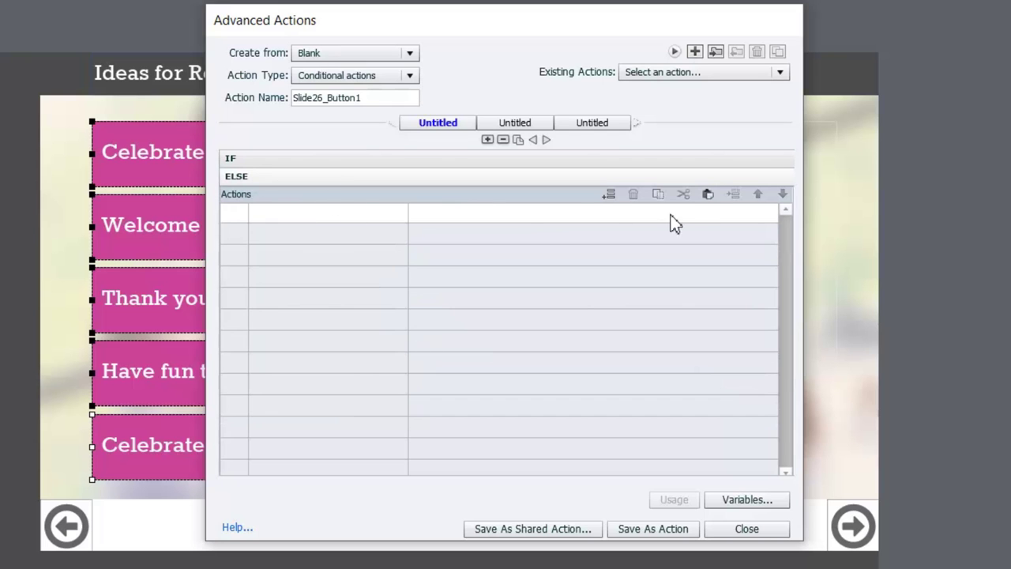
pyautogui.click(708, 194)
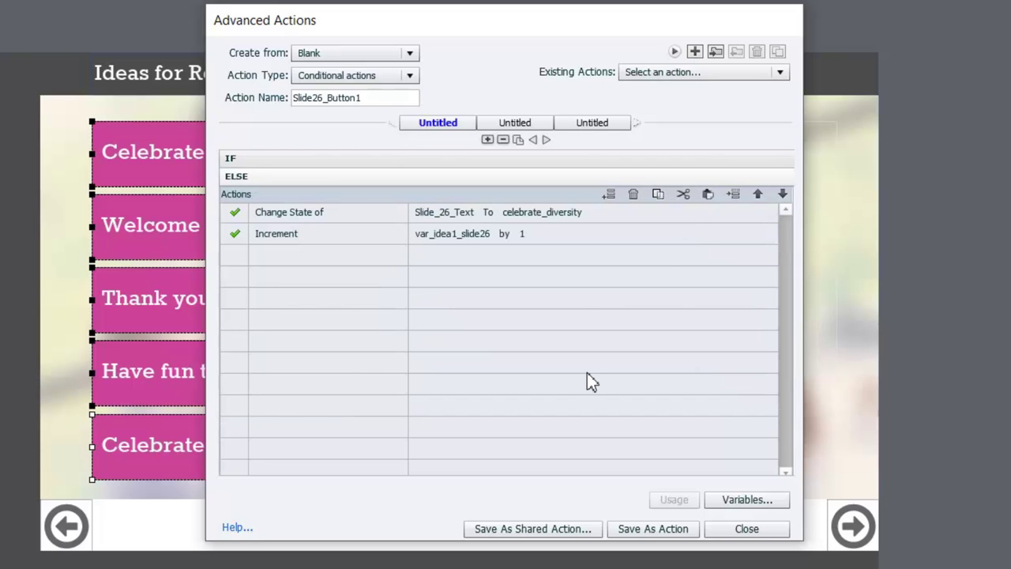
# - Save Slide26_Button1 as an advanced action and close the Advanced Actions dialog
pyautogui.click(653, 528)
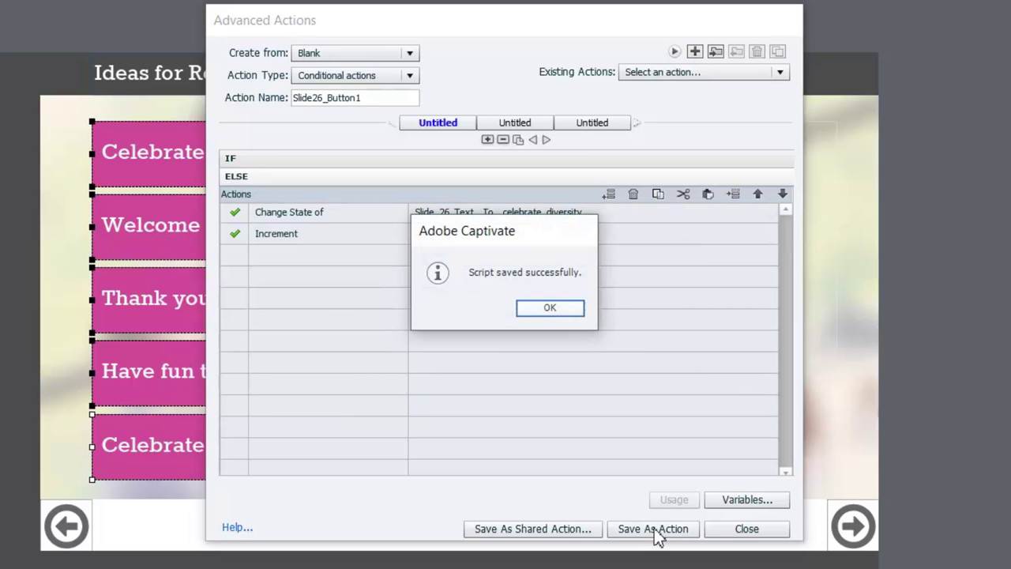
pyautogui.click(550, 313)
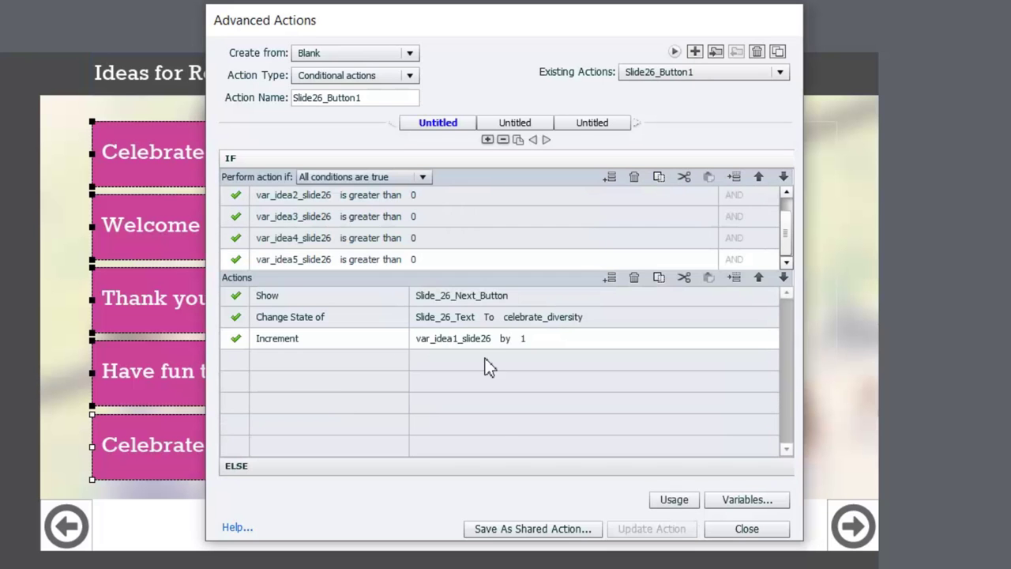
pyautogui.click(754, 531)
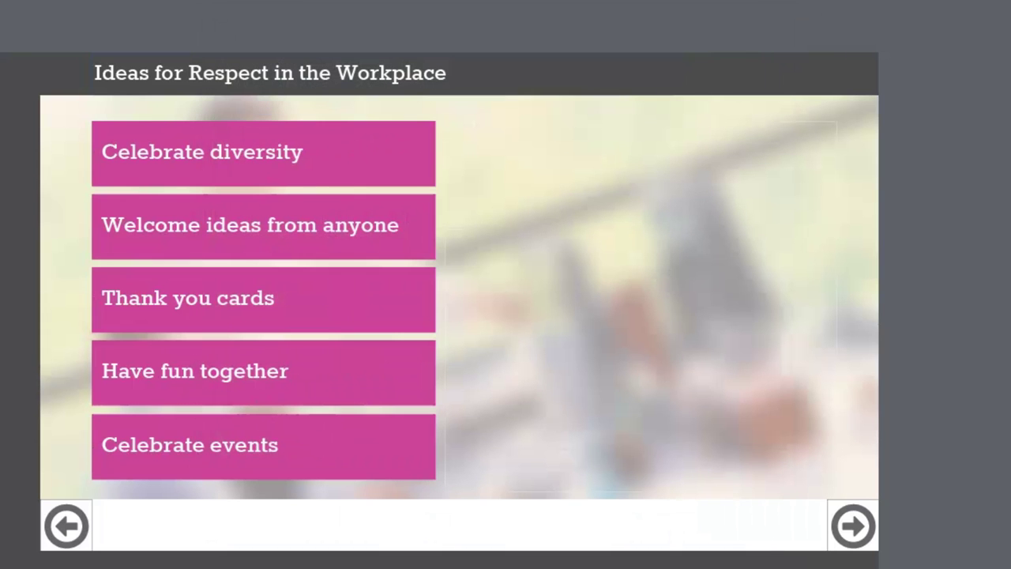
# - Select all five idea buttons on the slide and assign them the Slide26_Button1 script as their success action
pyautogui.click(288, 225)
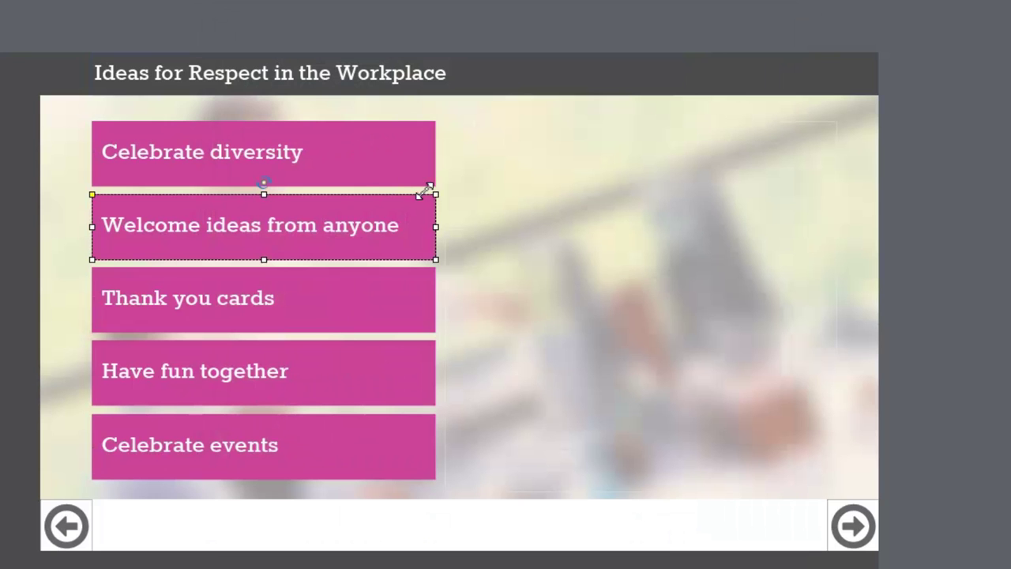
pyautogui.click(359, 166)
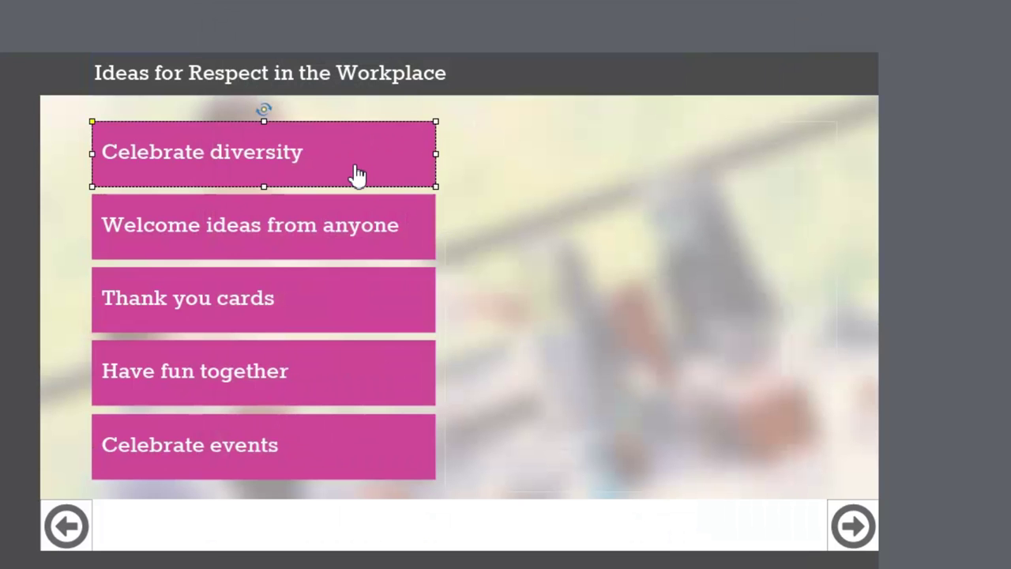
pyautogui.keyDown('shift'); pyautogui.click(356, 231); pyautogui.keyUp('shift')
pyautogui.keyDown('shift'); pyautogui.click(361, 286); pyautogui.keyUp('shift')
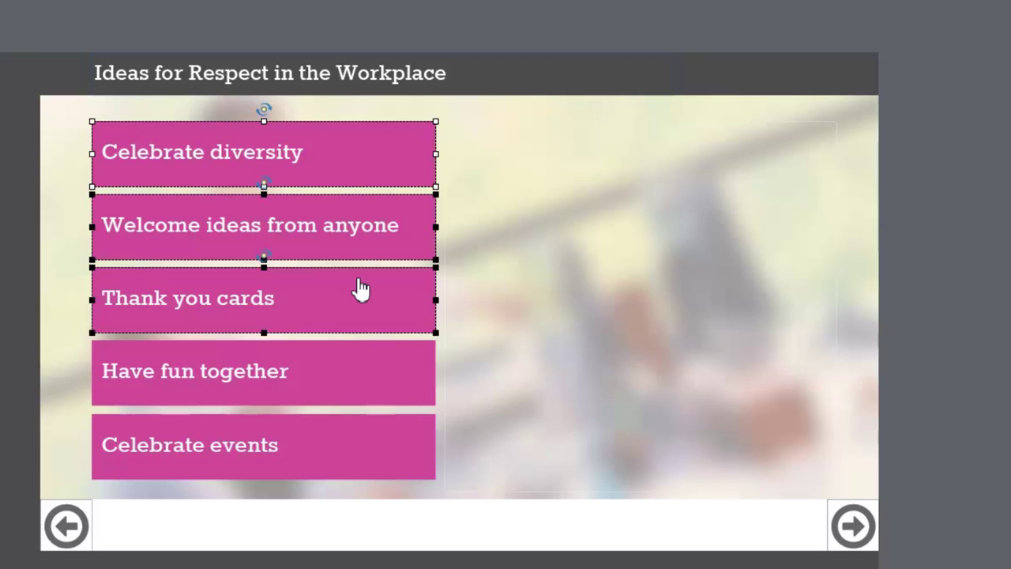
pyautogui.keyDown('shift'); pyautogui.click(362, 395); pyautogui.keyUp('shift')
pyautogui.keyDown('shift'); pyautogui.click(387, 444); pyautogui.keyUp('shift')
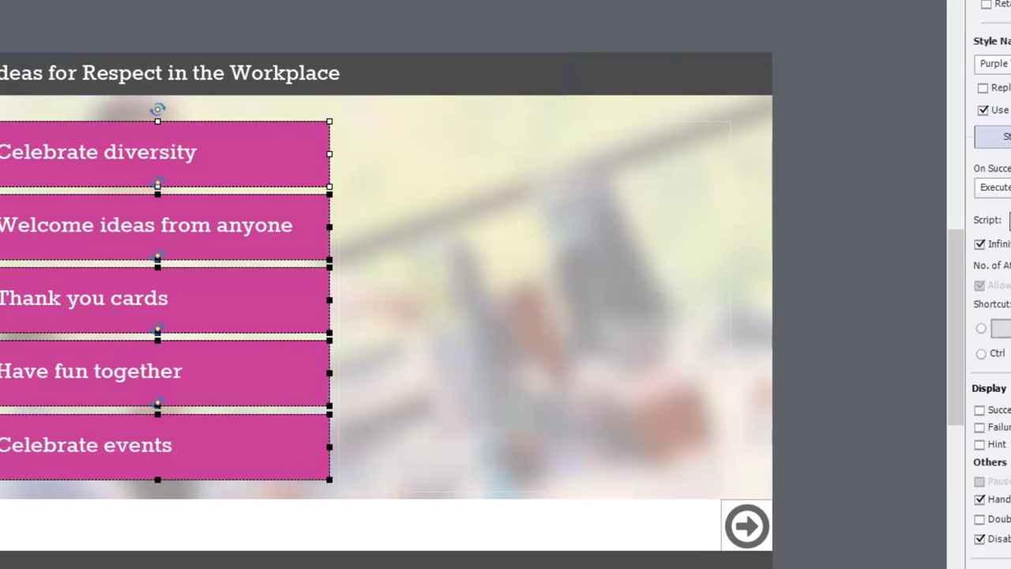
pyautogui.click(1010, 227)
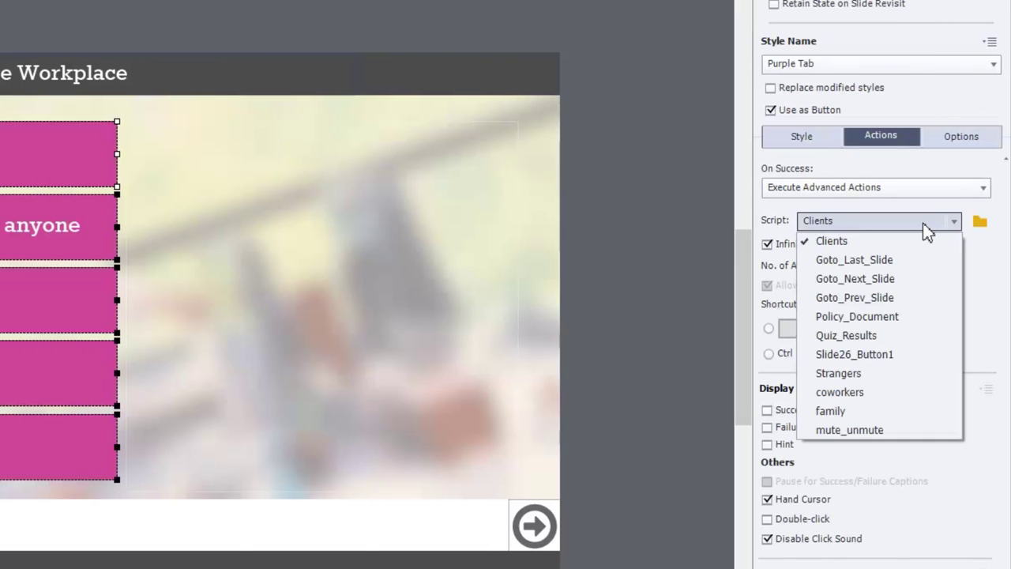
pyautogui.click(911, 353)
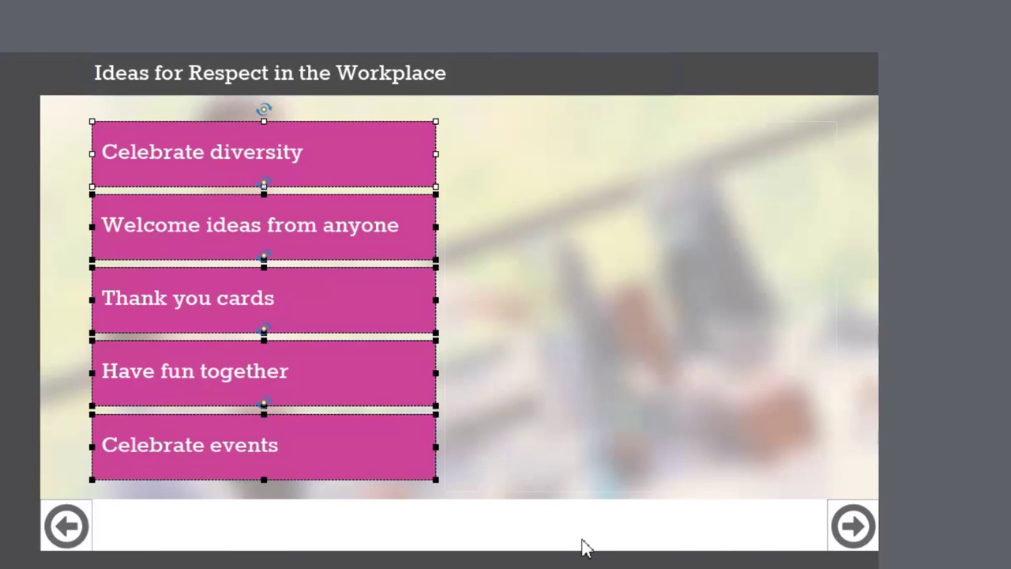
# - Open the advanced action script of the "Welcome ideas from anyone" button and duplicate Slide26_Button1
pyautogui.click(496, 490)
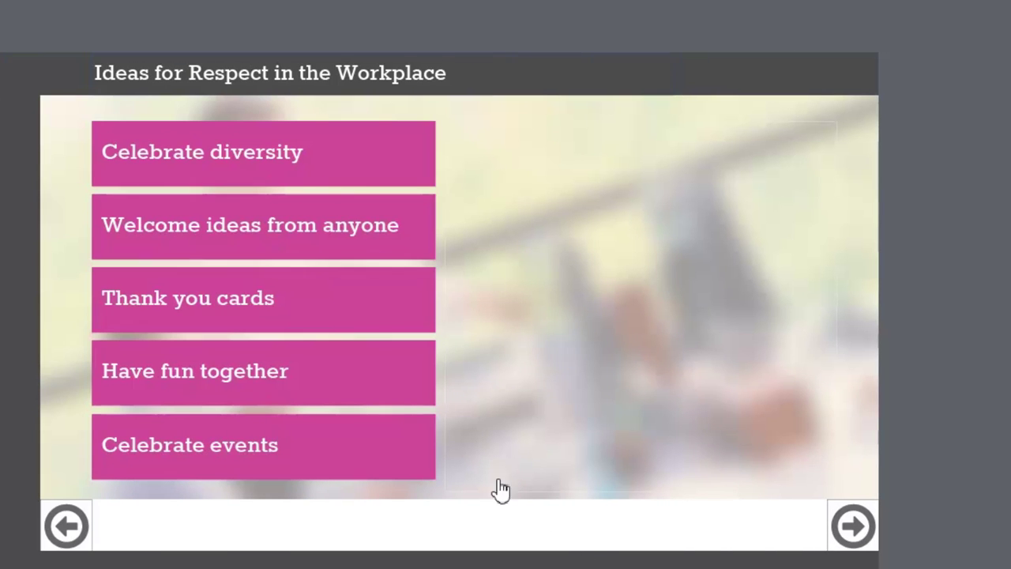
pyautogui.click(321, 252)
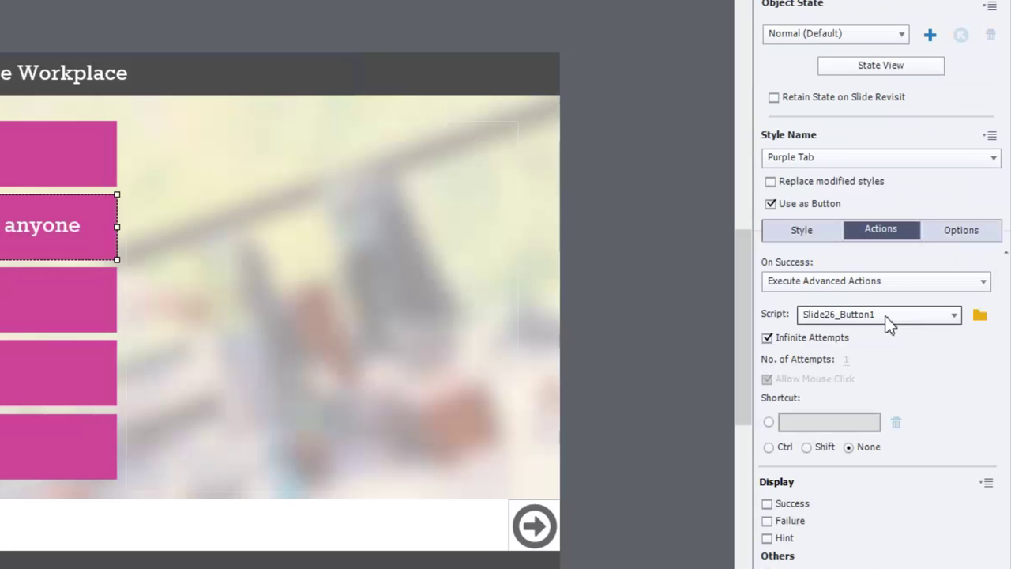
pyautogui.click(980, 316)
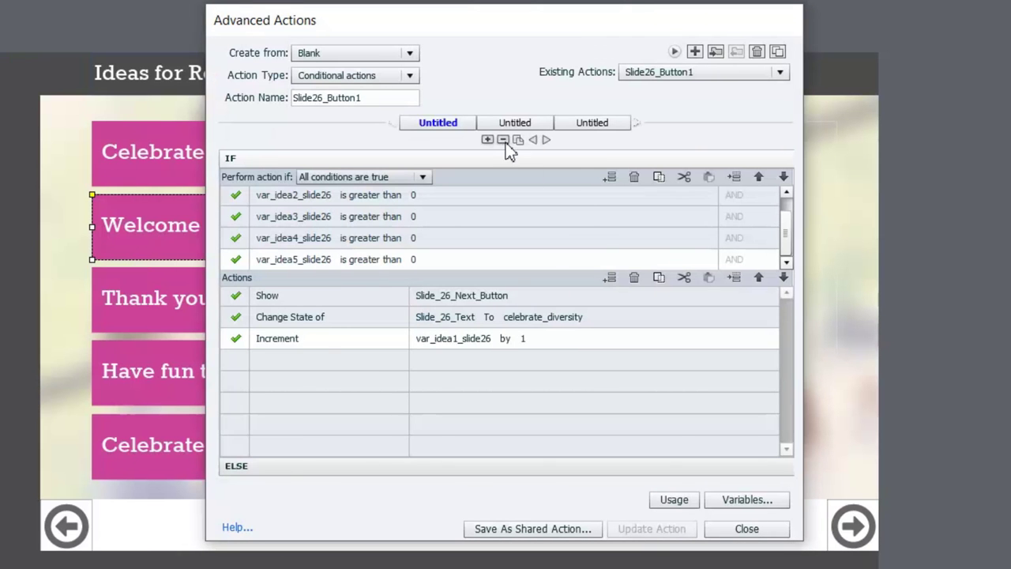
pyautogui.click(779, 52)
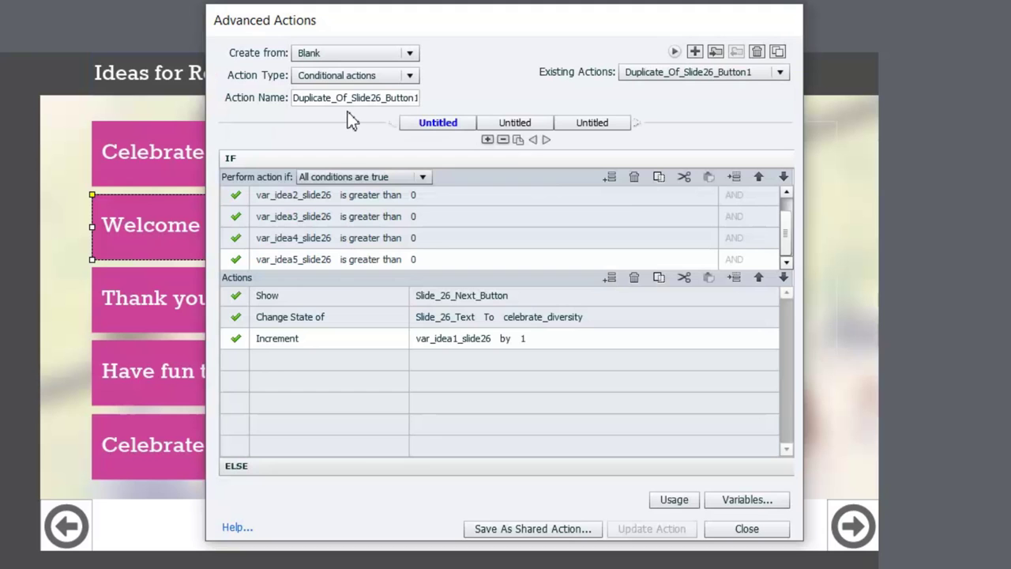
# - Rename the duplicated action as Slide26_Button2
pyautogui.press('BackSpace')
pyautogui.press('BackSpace')
pyautogui.press('BackSpace')
pyautogui.press('BackSpace')
pyautogui.press('BackSpace')
pyautogui.press('BackSpace')
pyautogui.press('BackSpace')
pyautogui.press('BackSpace')
pyautogui.press('BackSpace')
pyautogui.press('BackSpace')
pyautogui.press('BackSpace')
pyautogui.press('BackSpace')
pyautogui.press('BackSpace')
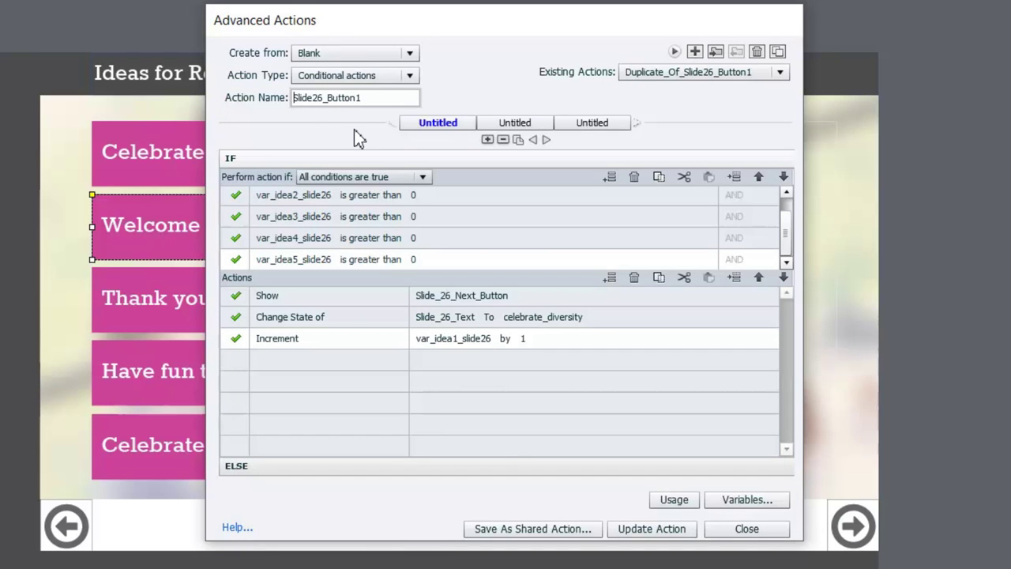
pyautogui.click(392, 97)
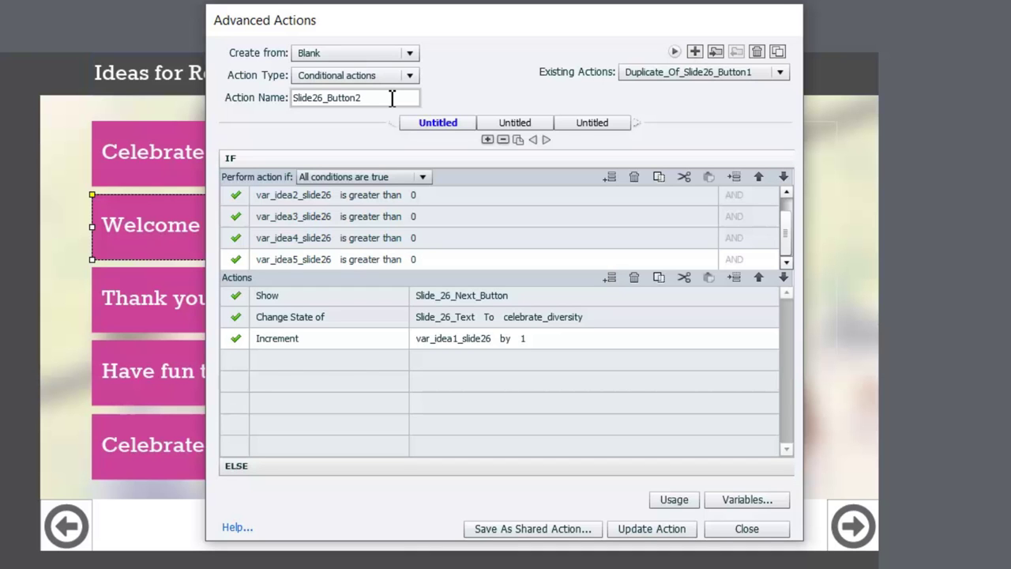
# - Delete the var_idea2_slide26 condition from the IF block and set the Slide_26_Text state change to welcome_ideas
pyautogui.click(442, 195)
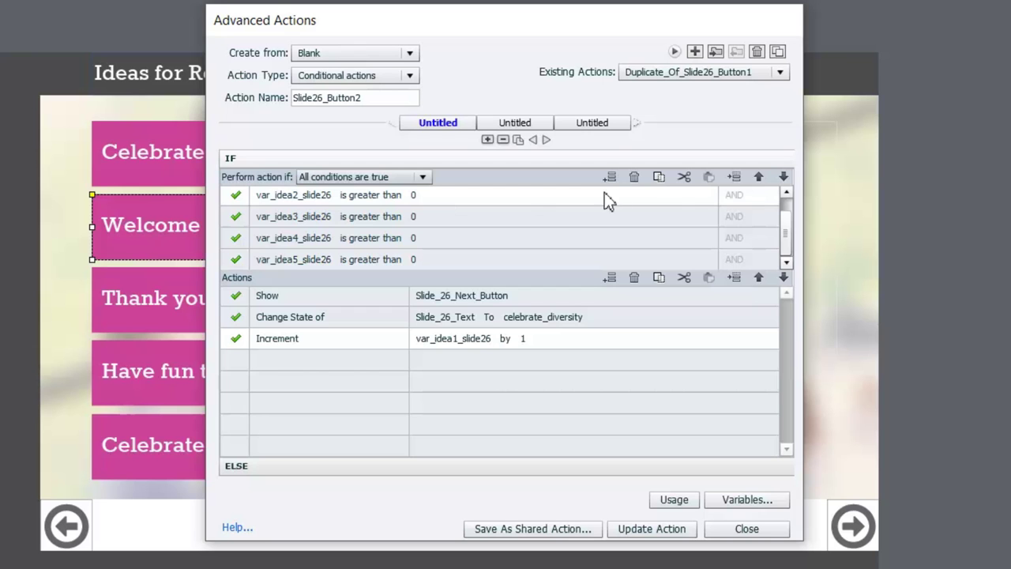
pyautogui.click(633, 177)
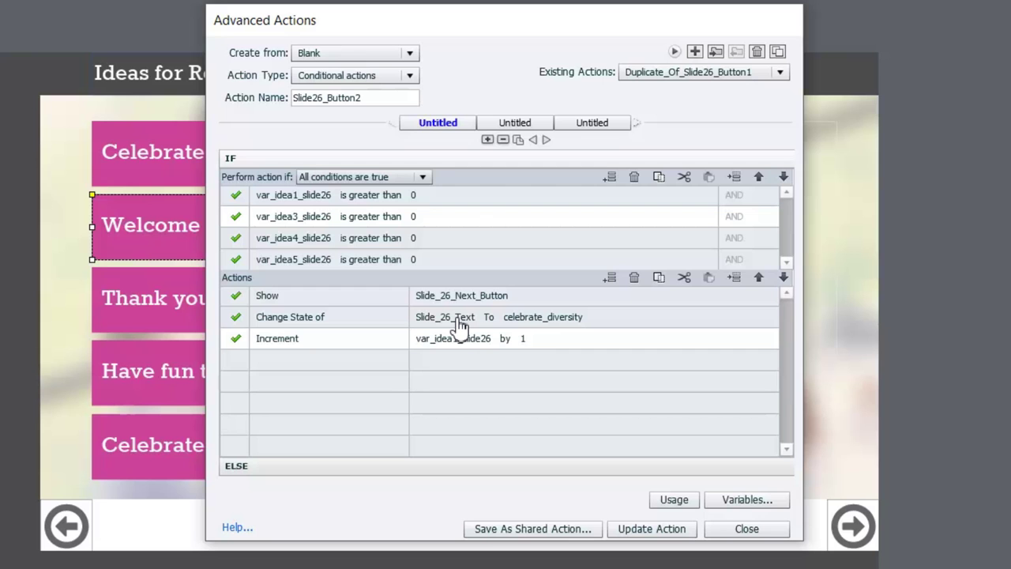
pyautogui.click(566, 321)
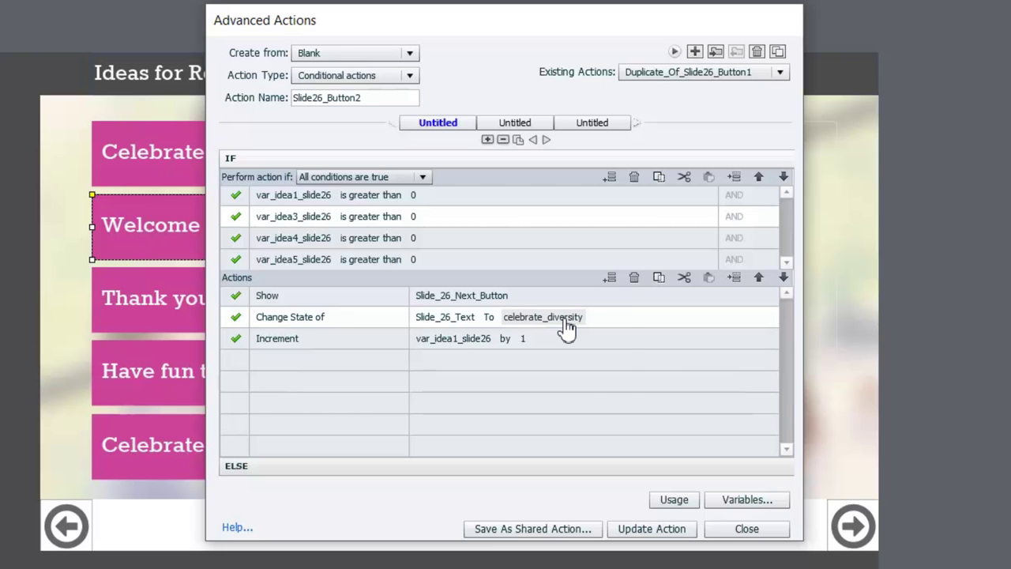
pyautogui.click(565, 322)
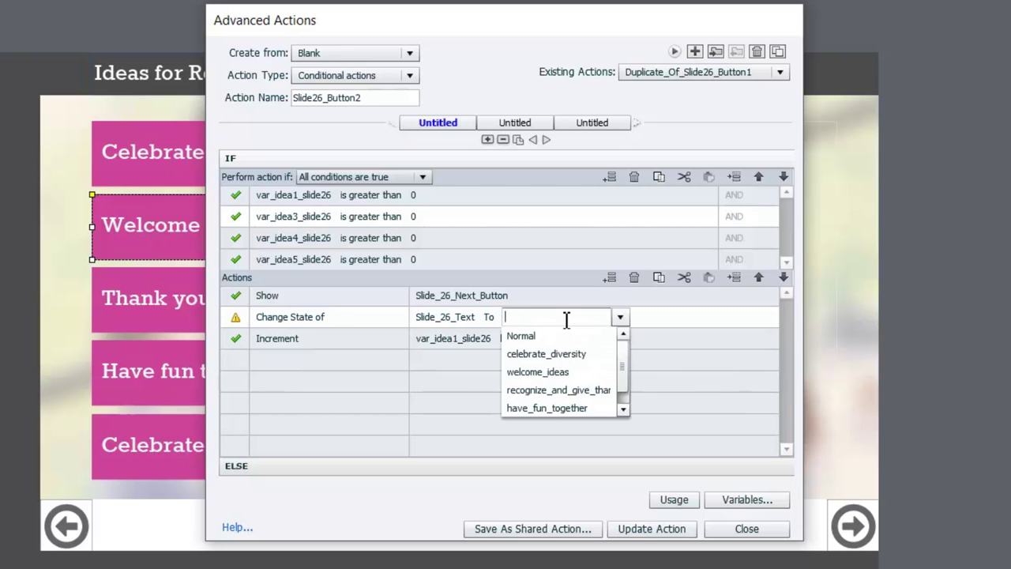
pyautogui.click(577, 373)
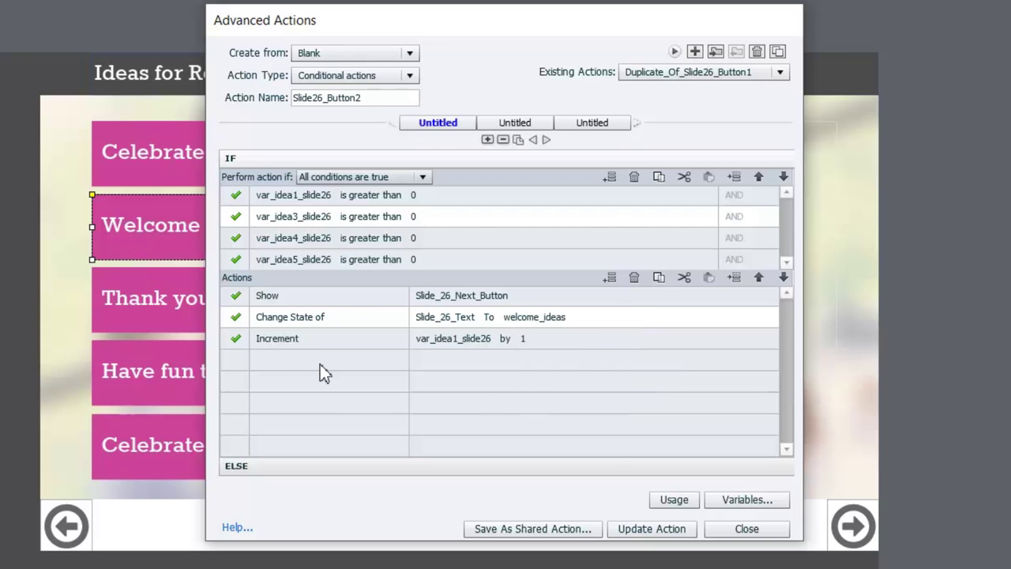
# - Set the IF block's Increment action to use the variable var_idea2_slide26
pyautogui.click(464, 341)
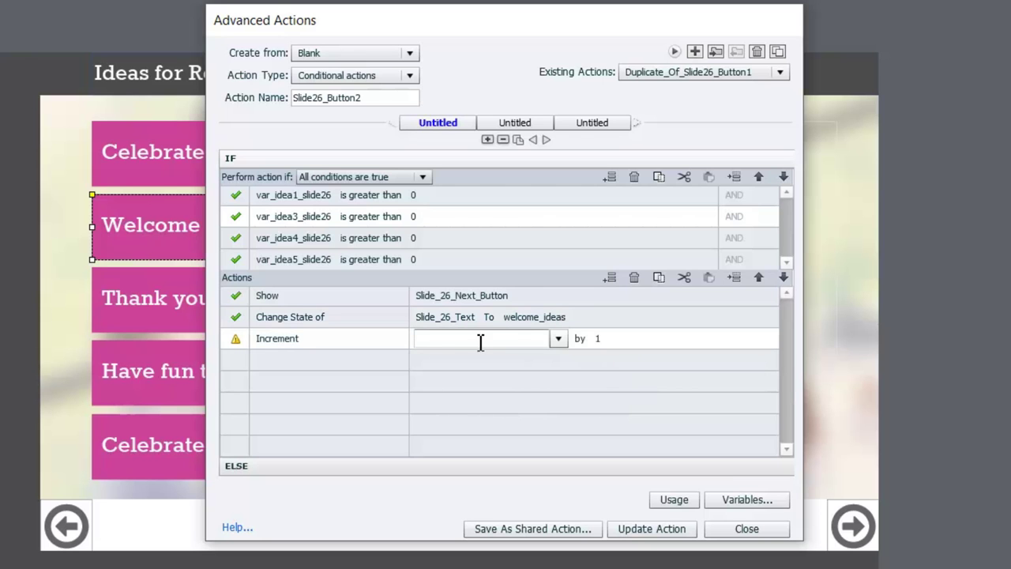
pyautogui.write('26')
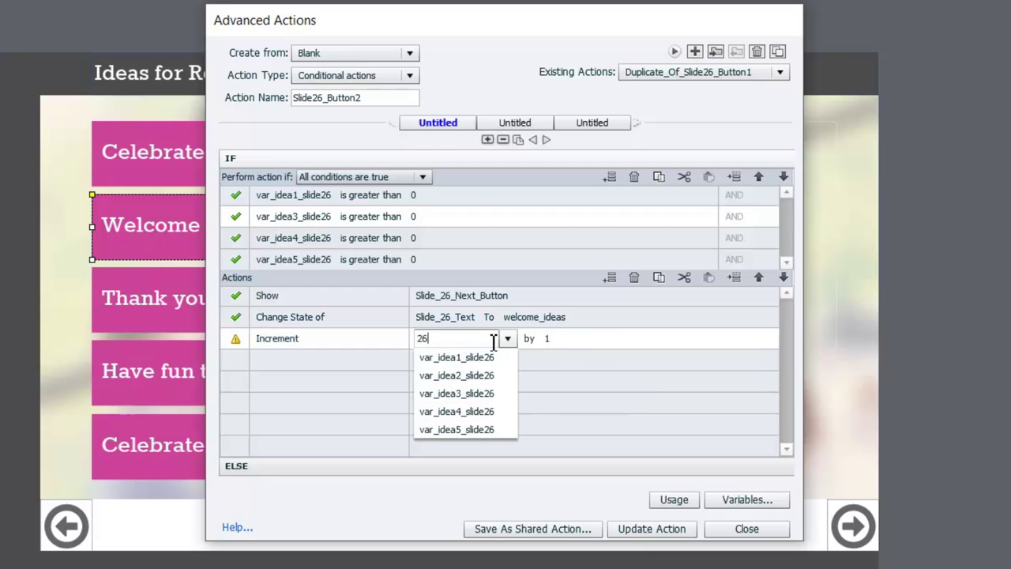
pyautogui.press('Return')
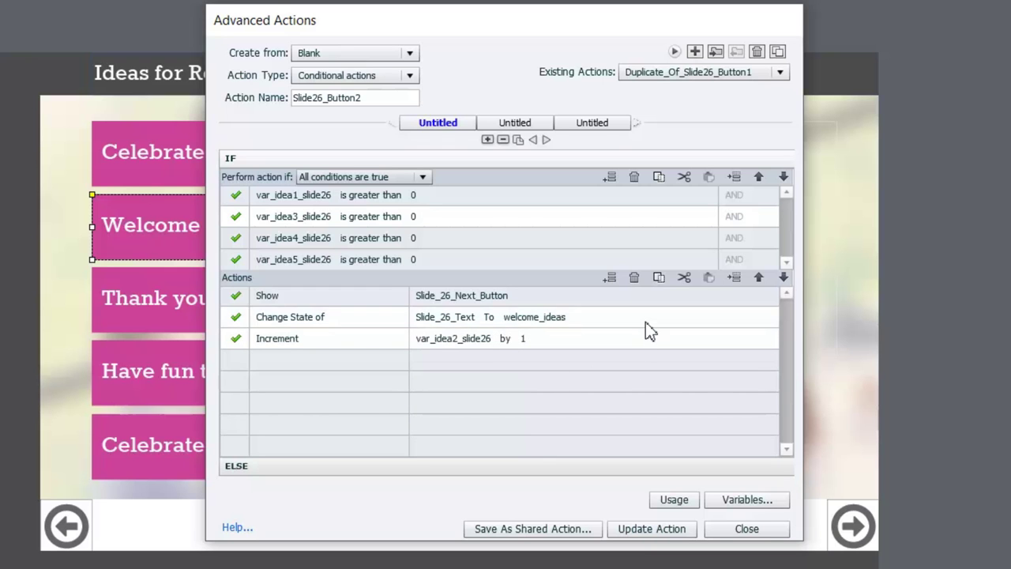
# - Replace both ELSE actions with copies of the welcome_ideas state change and the var_idea2_slide26 increment from the IF block
pyautogui.click(658, 277)
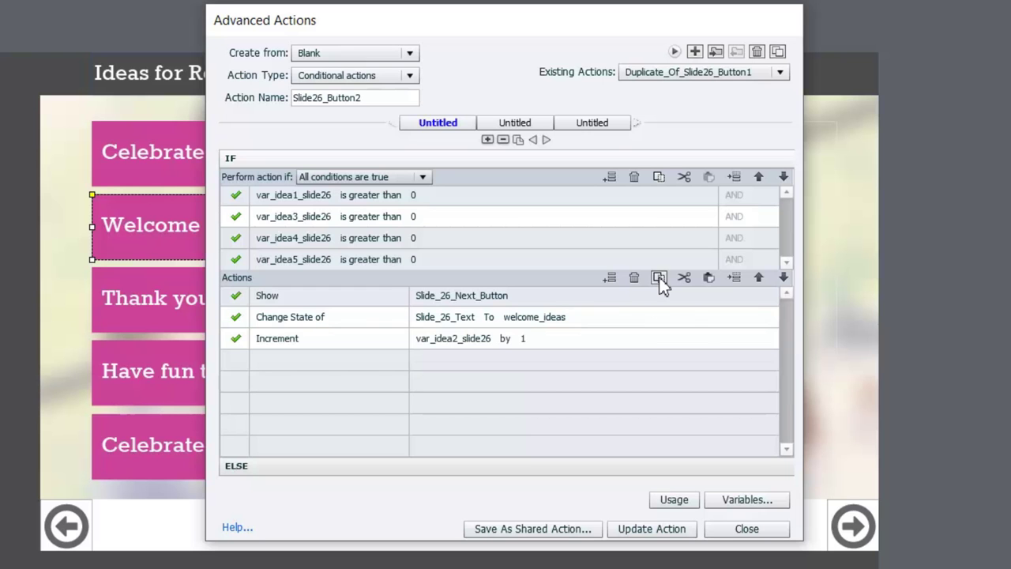
pyautogui.click(674, 465)
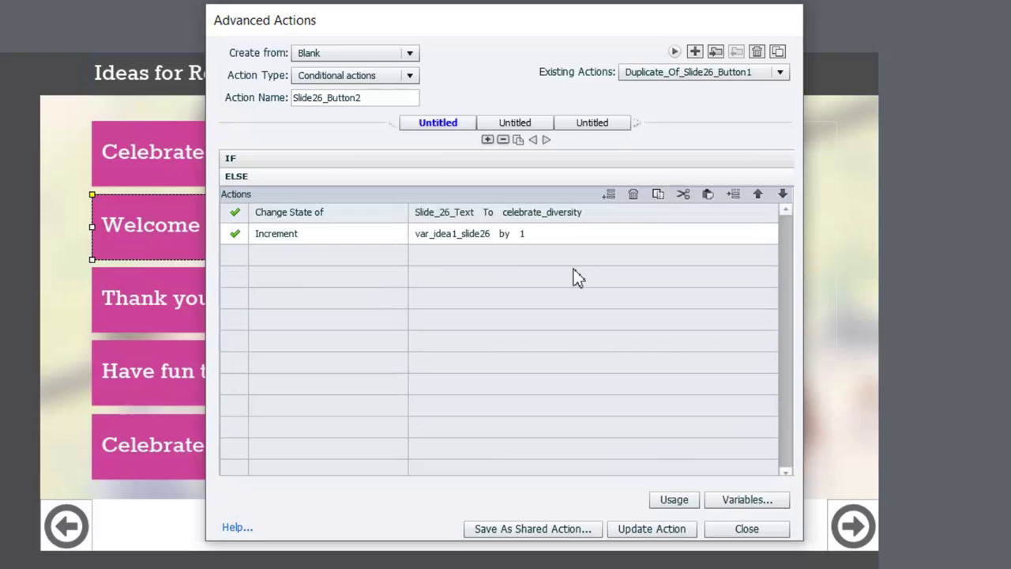
pyautogui.click(636, 195)
pyautogui.click(636, 195)
pyautogui.click(708, 193)
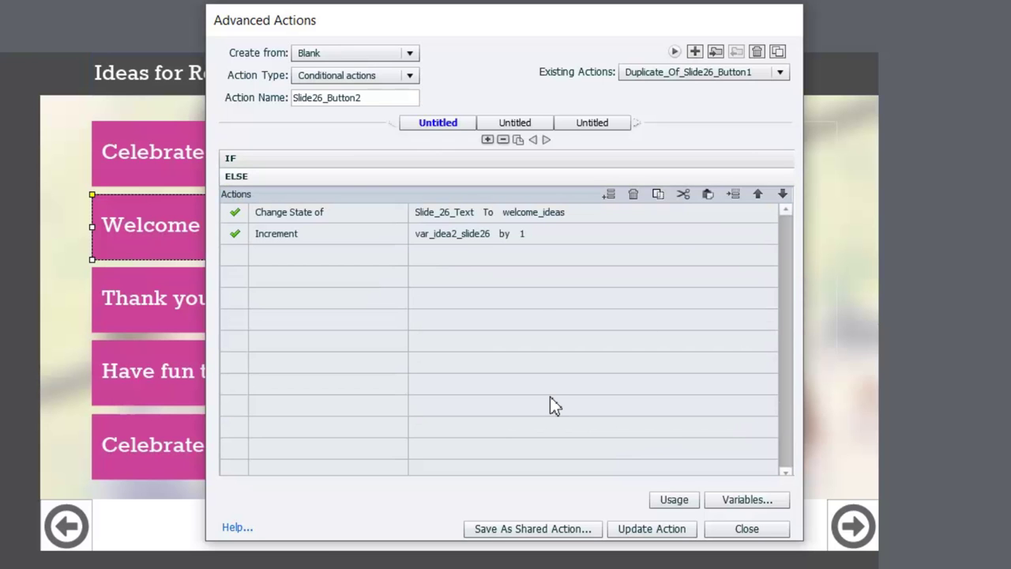
# - Update the Slide26_Button2 action, close the dialog, and assign that script to the "Welcome ideas from anyone" button
pyautogui.click(641, 529)
pyautogui.click(553, 308)
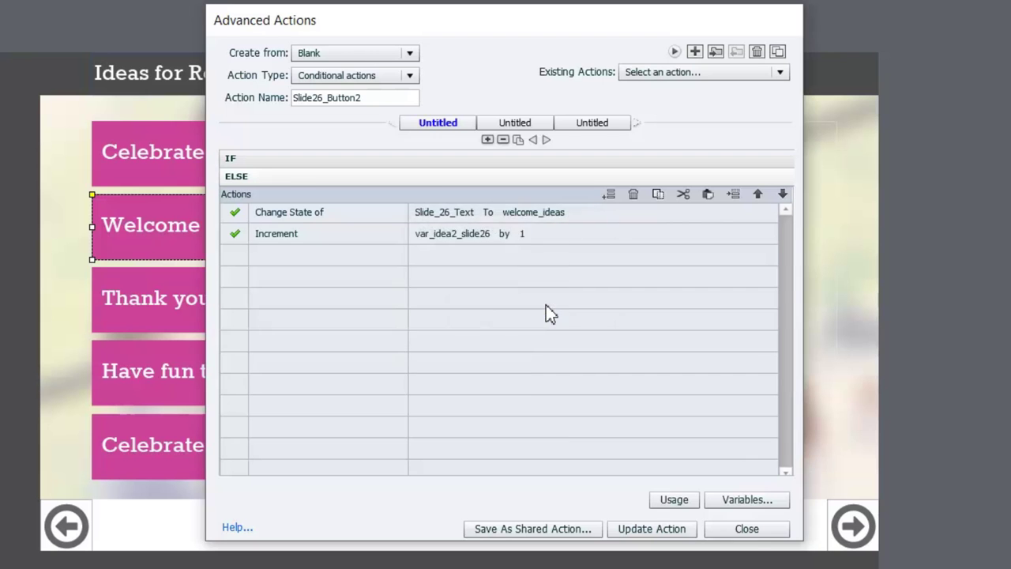
pyautogui.click(756, 535)
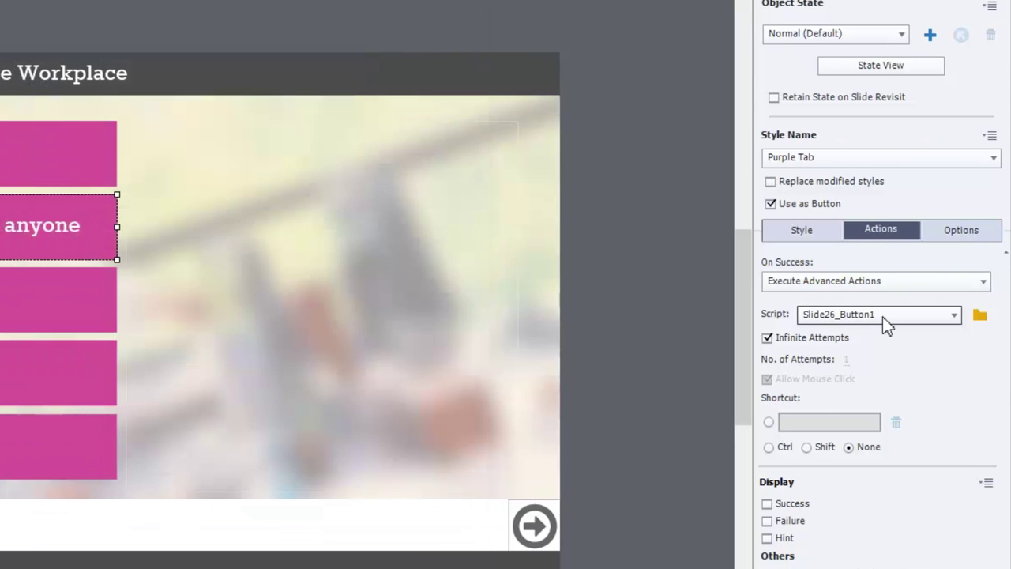
pyautogui.click(884, 320)
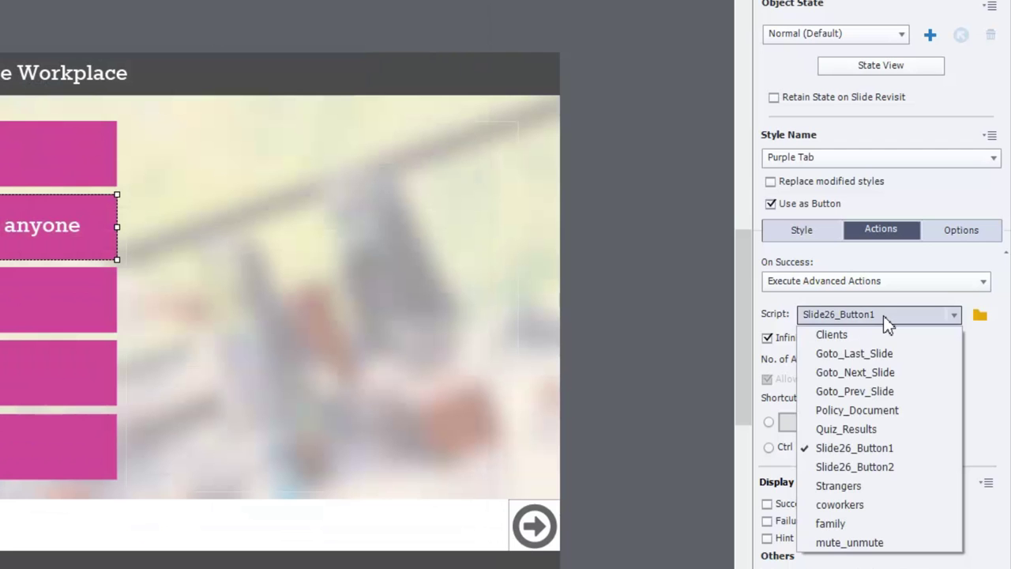
pyautogui.click(909, 466)
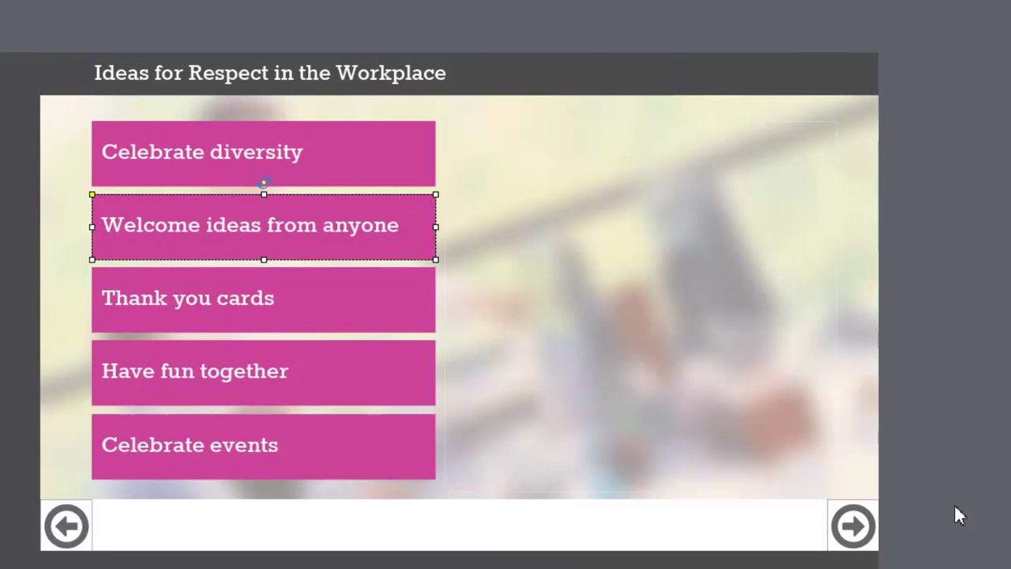
# - Duplicate Slide26_Button1 from the "Thank you cards" button's script and rename the copy as Slide26_Button3
pyautogui.click(330, 322)
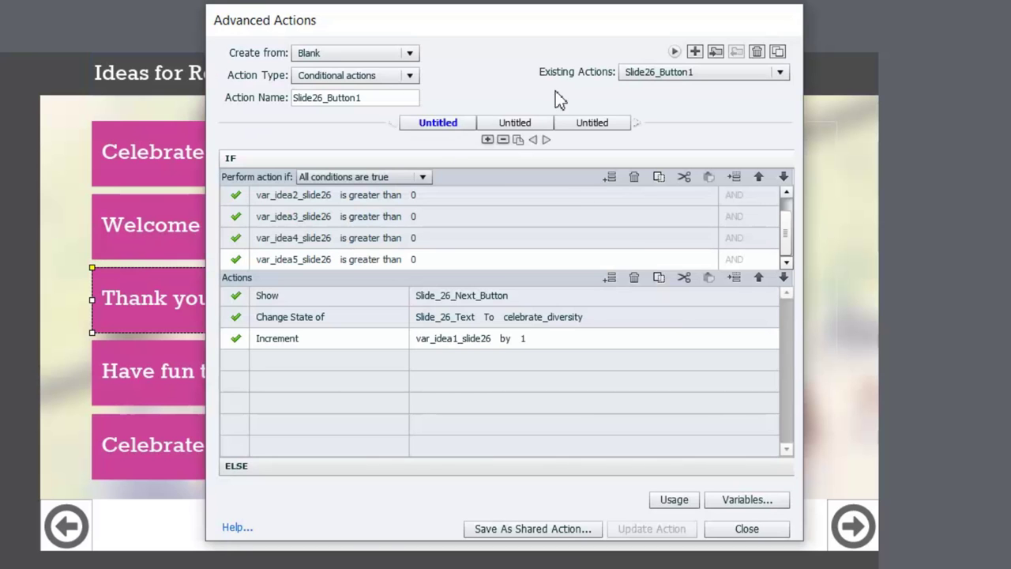
pyautogui.click(777, 50)
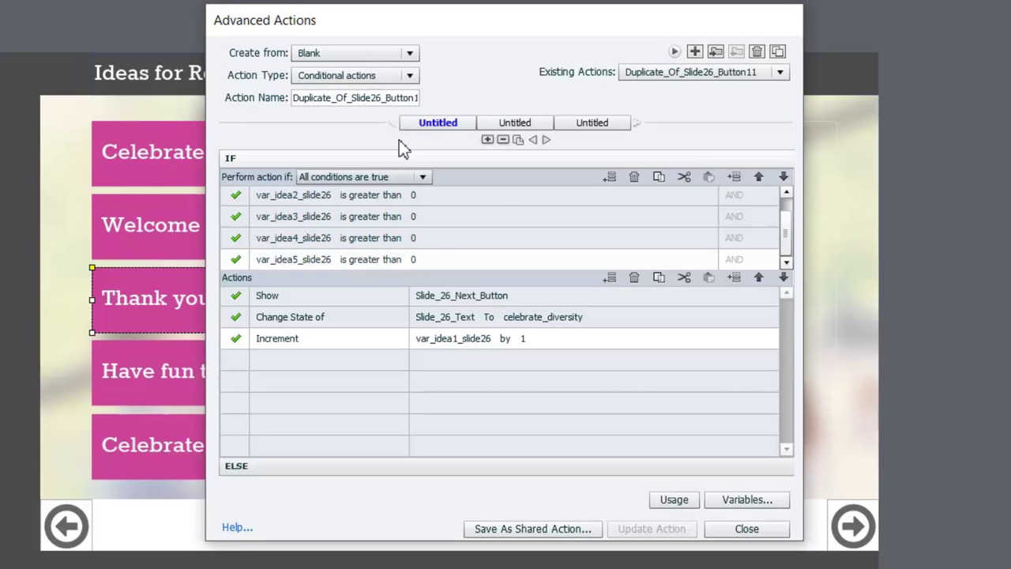
pyautogui.click(353, 97)
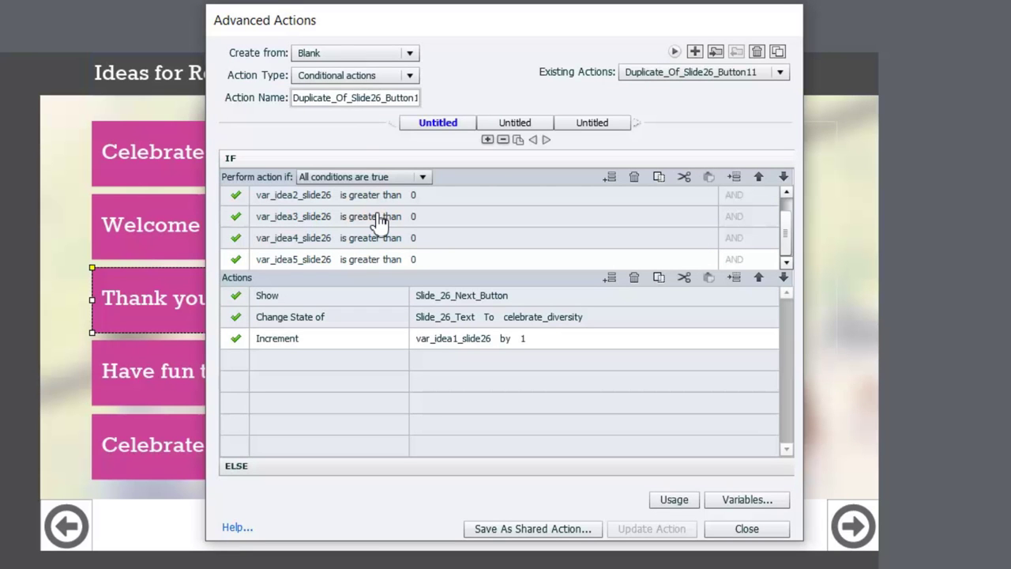
pyautogui.press('BackSpace')
pyautogui.press('BackSpace')
pyautogui.press('BackSpace')
pyautogui.press('BackSpace')
pyautogui.press('BackSpace')
pyautogui.press('BackSpace')
pyautogui.press('BackSpace')
pyautogui.press('BackSpace')
pyautogui.press('BackSpace')
pyautogui.press('BackSpace')
pyautogui.press('BackSpace')
pyautogui.press('BackSpace')
pyautogui.press('BackSpace')
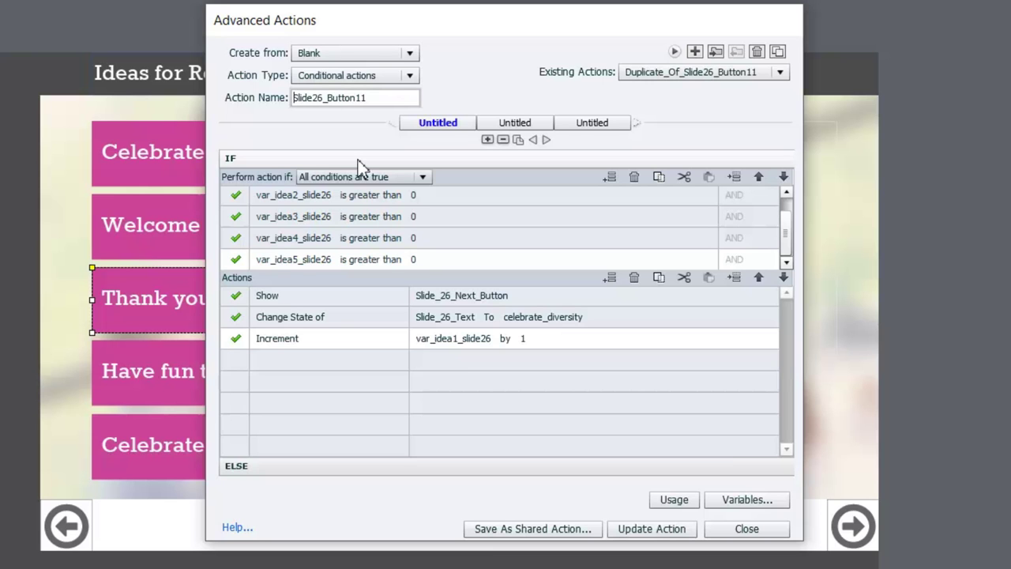
pyautogui.click(373, 97)
pyautogui.press('BackSpace')
pyautogui.press('BackSpace')
pyautogui.write('3')
# - Delete the var_idea3_slide26 condition from the IF block and set the Slide_26_Text state change to recognize_and_give_thanks
pyautogui.click(446, 224)
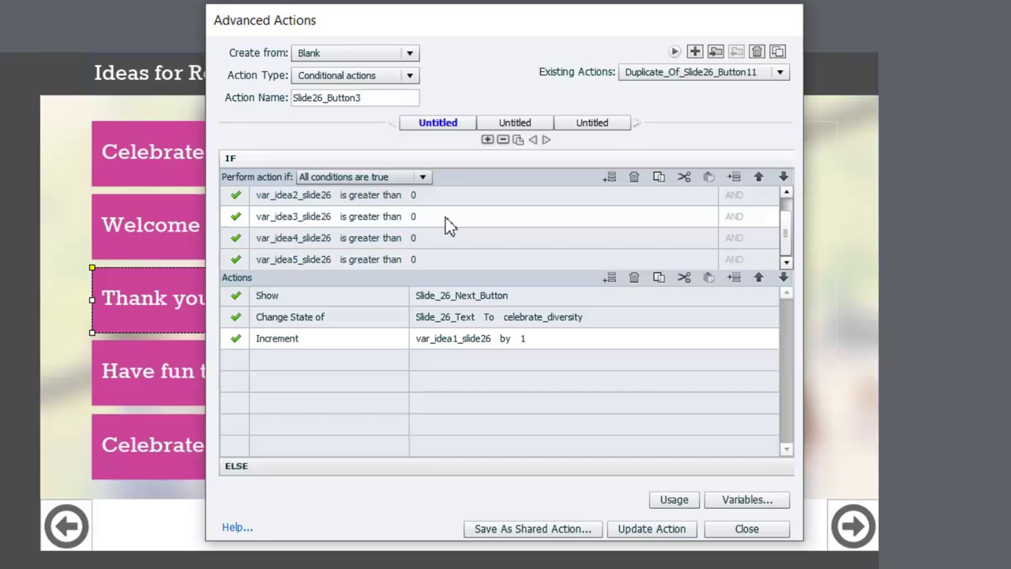
pyautogui.click(634, 177)
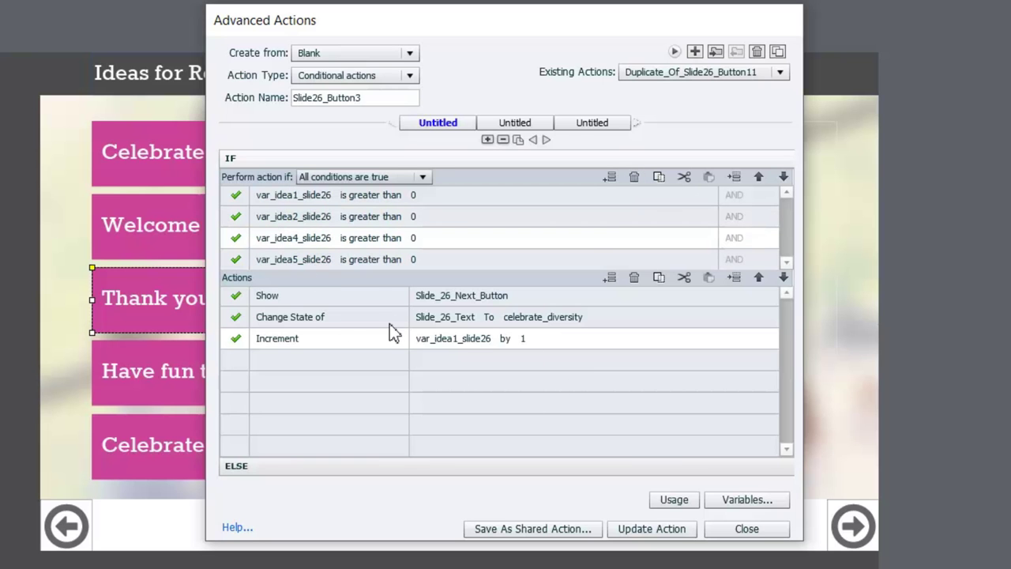
pyautogui.click(569, 324)
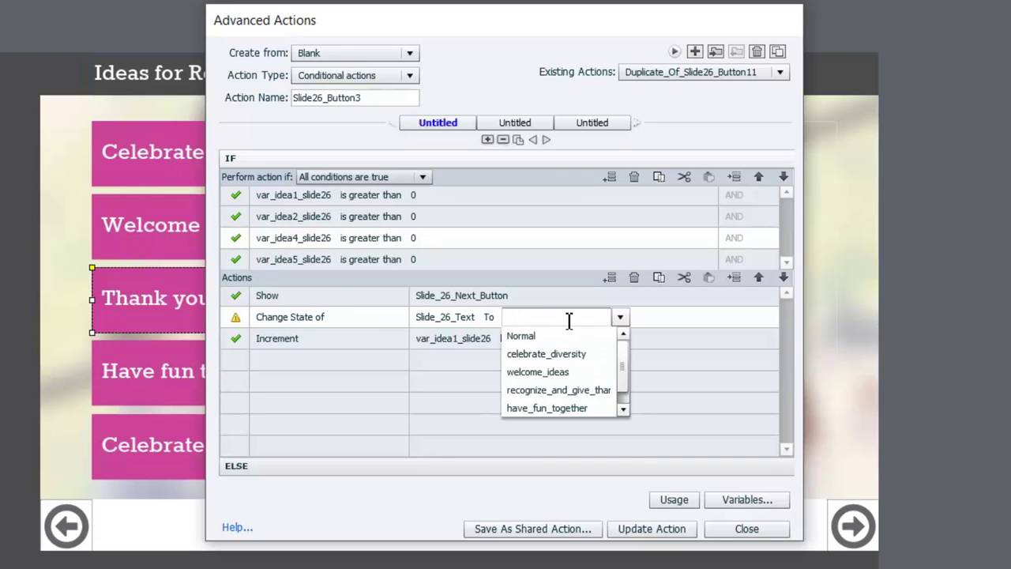
pyautogui.click(575, 391)
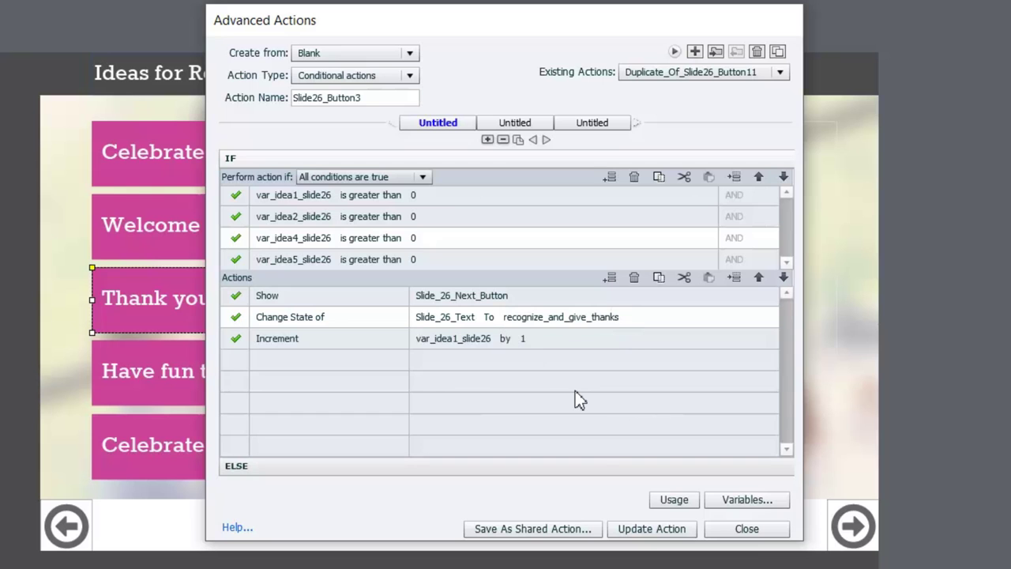
# - Set the IF block's Increment action to use the variable var_idea3_slide26
pyautogui.click(486, 352)
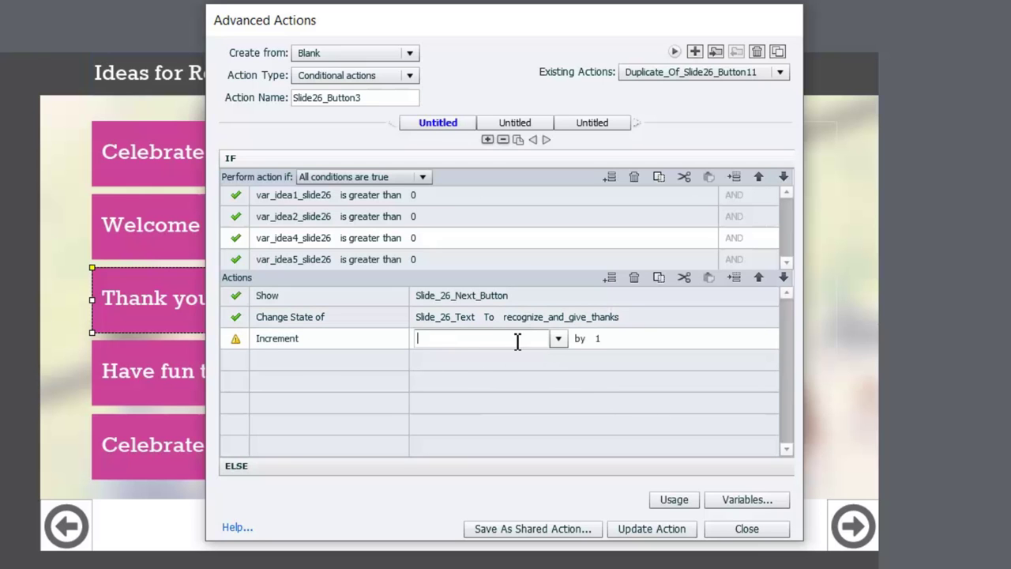
pyautogui.write('26')
pyautogui.press('Down')
pyautogui.press('Down')
pyautogui.press('Down')
pyautogui.press('Return')
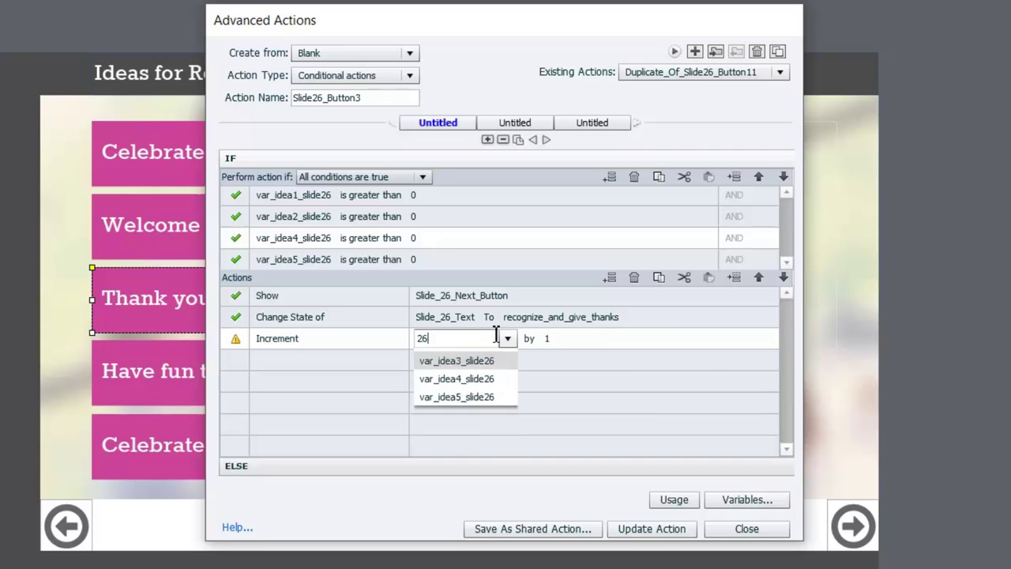
# - Replace both ELSE actions with the recognize_and_give_thanks state change and var_idea3_slide26 increment from the IF block, and update Slide26_Button3
pyautogui.click(658, 319)
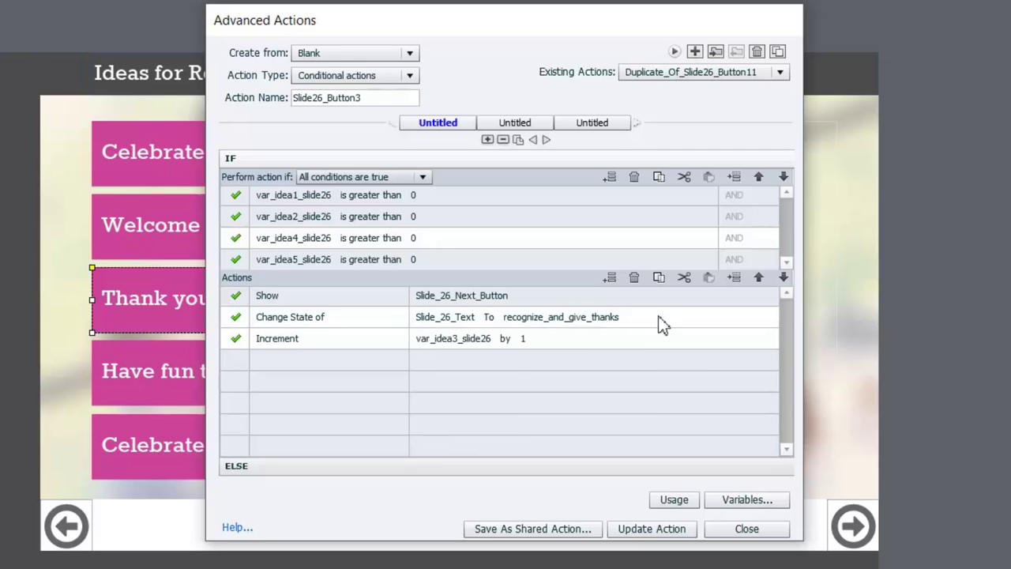
pyautogui.click(665, 466)
pyautogui.click(613, 213)
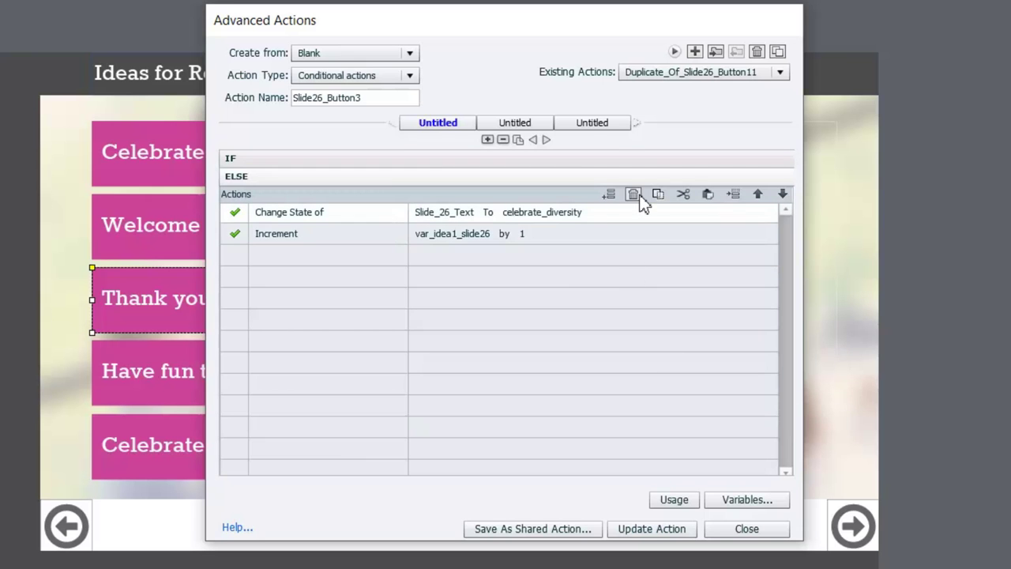
pyautogui.click(634, 195)
pyautogui.click(635, 195)
pyautogui.click(708, 194)
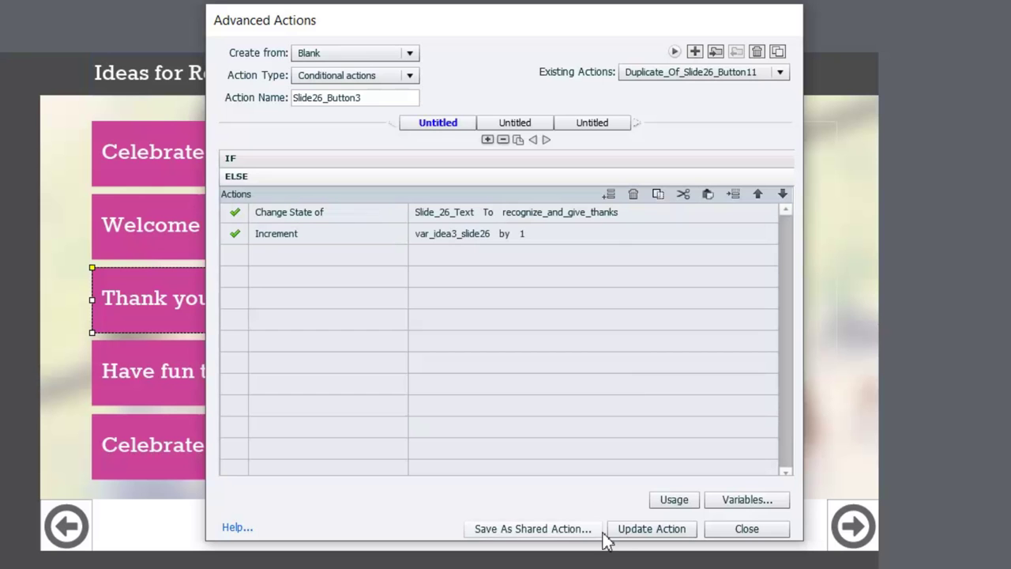
pyautogui.click(664, 532)
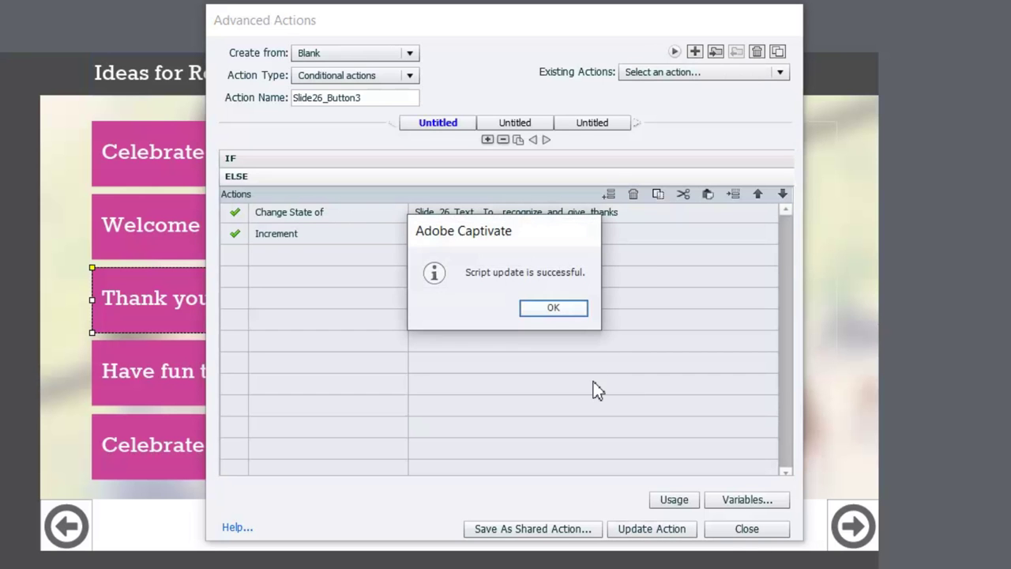
# - Close the Advanced Actions dialog and assign the Slide26_Button3 script to the "Thank you cards" button
pyautogui.click(553, 308)
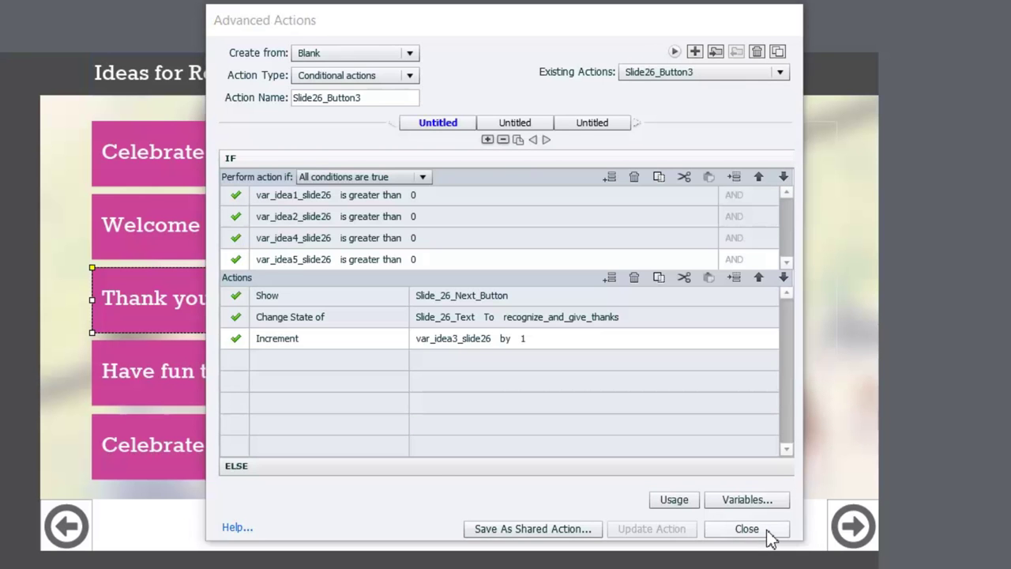
pyautogui.click(766, 531)
pyautogui.click(900, 313)
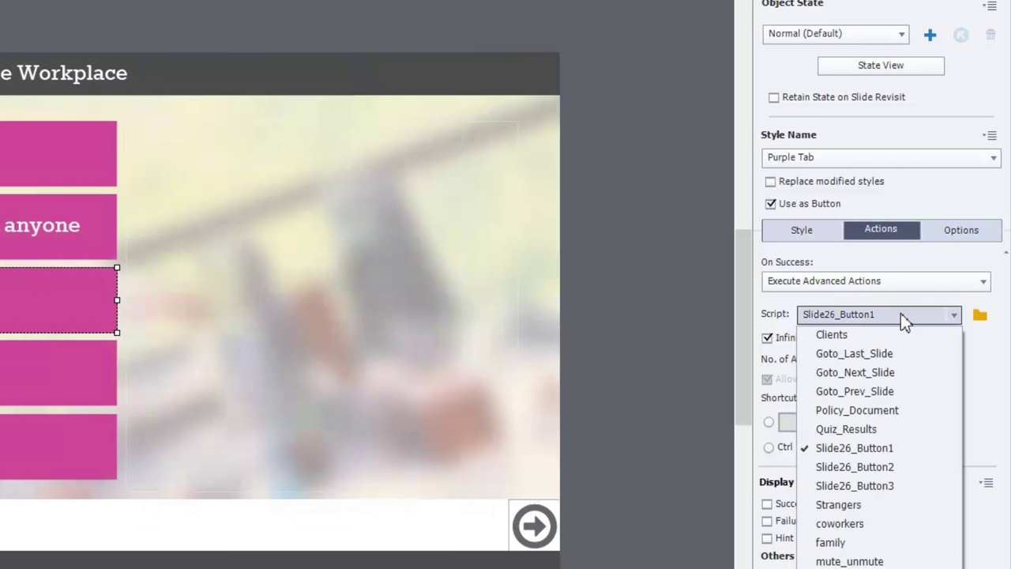
pyautogui.click(900, 485)
# - Duplicate Slide26_Button1 from the "Have fun together" button's script and rename the copy as Slide26_Button4
pyautogui.click(271, 379)
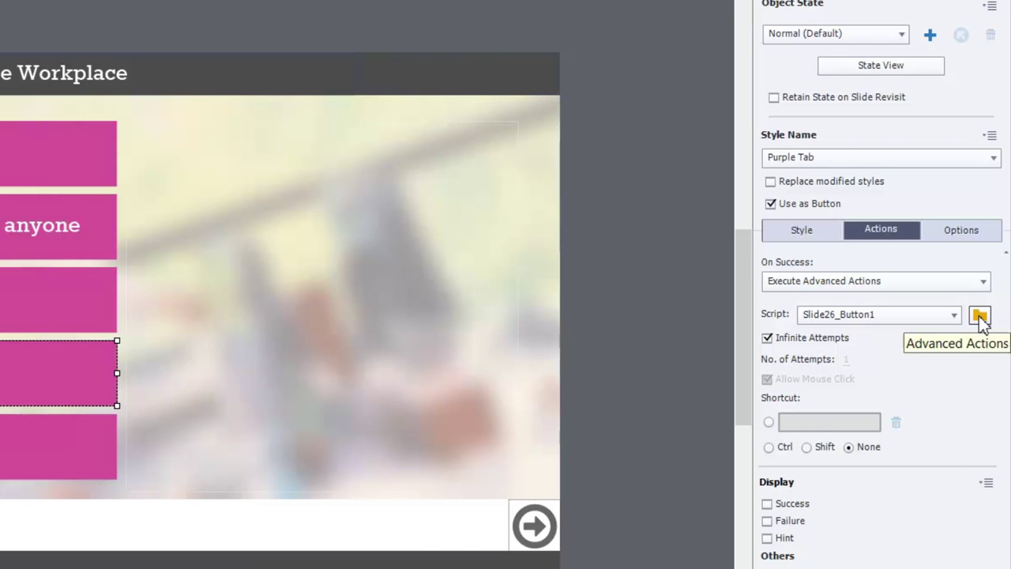
pyautogui.click(979, 316)
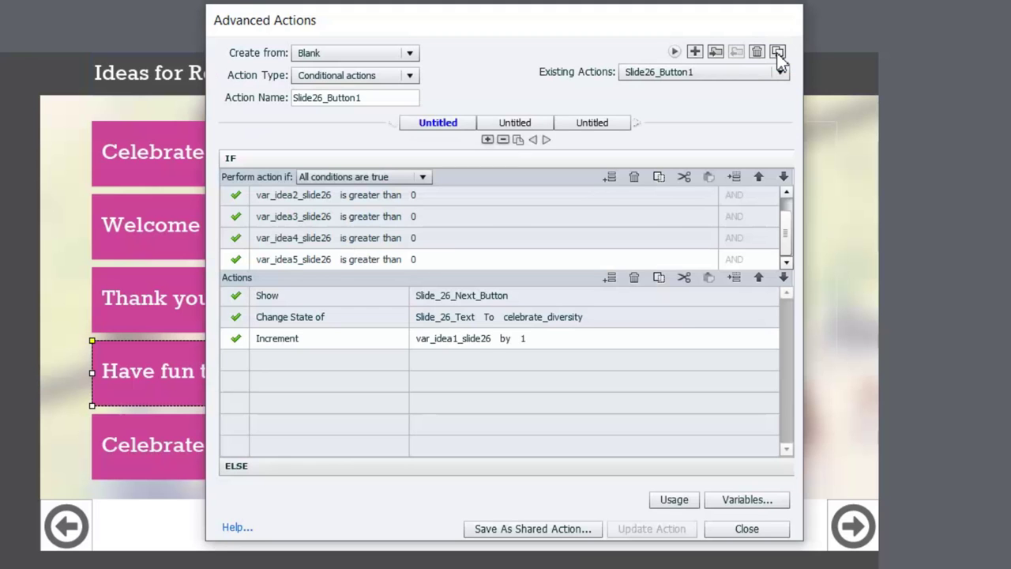
pyautogui.click(777, 53)
pyautogui.click(356, 96)
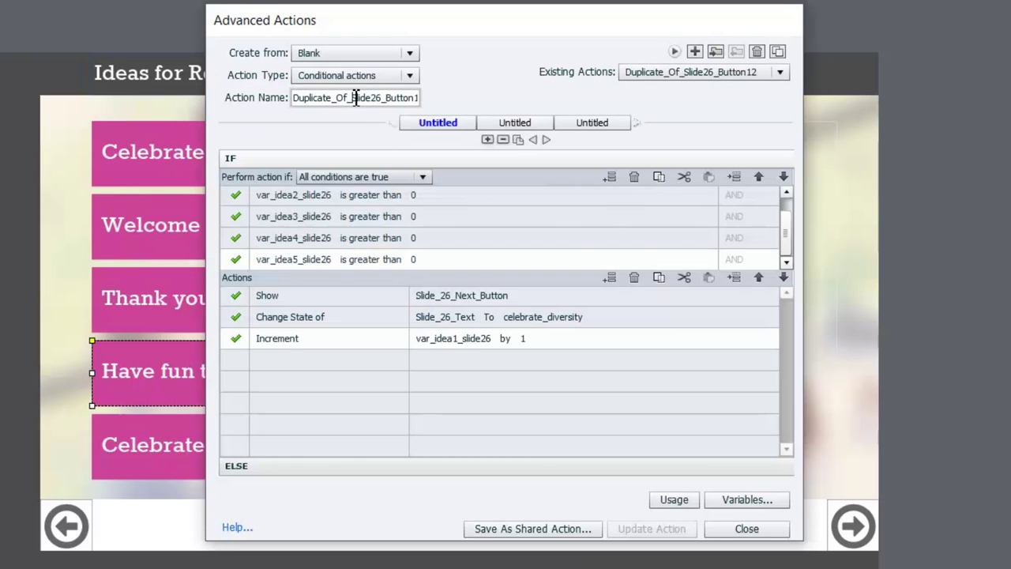
pyautogui.press('BackSpace')
pyautogui.press('BackSpace')
pyautogui.press('BackSpace')
pyautogui.press('BackSpace')
pyautogui.press('BackSpace')
pyautogui.press('BackSpace')
pyautogui.press('BackSpace')
pyautogui.press('BackSpace')
pyautogui.press('BackSpace')
pyautogui.press('BackSpace')
pyautogui.press('BackSpace')
pyautogui.press('BackSpace')
pyautogui.press('BackSpace')
pyautogui.press('BackSpace')
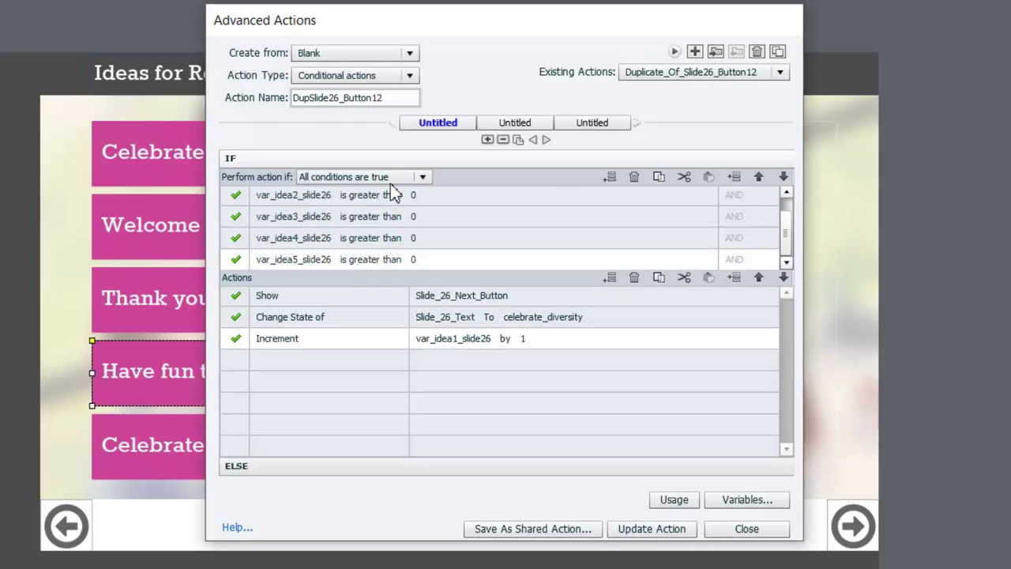
pyautogui.moveTo(370, 98); pyautogui.dragTo(353, 97)
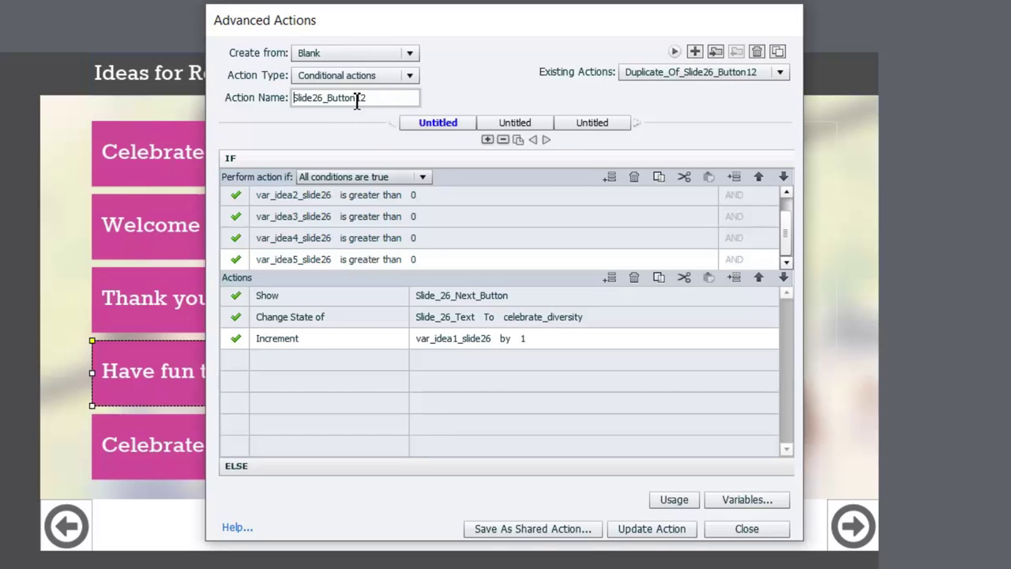
pyautogui.write('4')
# - Delete the var_idea4_slide26 condition from the IF block and set the Slide_26_Text state change to have_fun_together
pyautogui.click(436, 241)
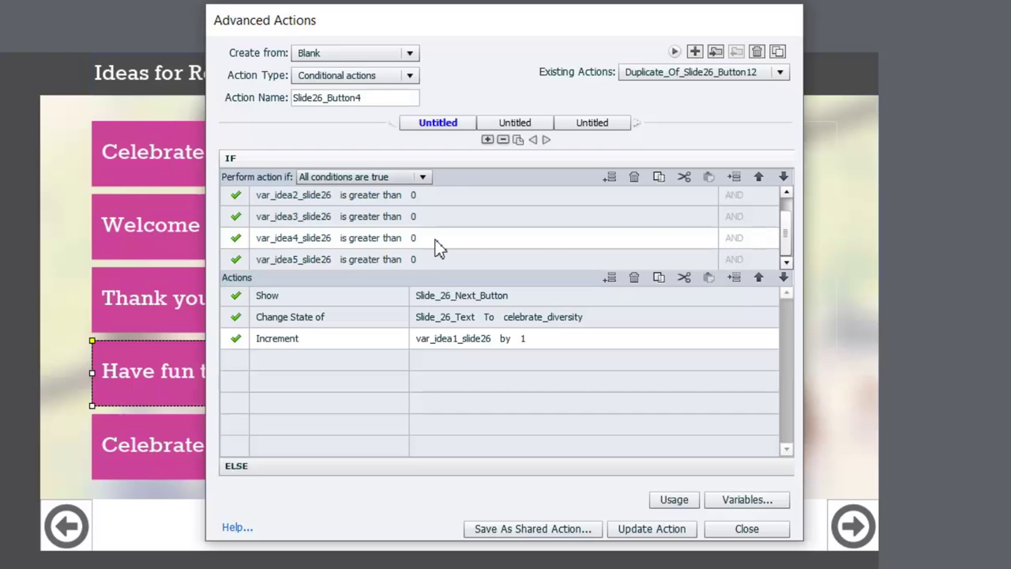
pyautogui.click(634, 177)
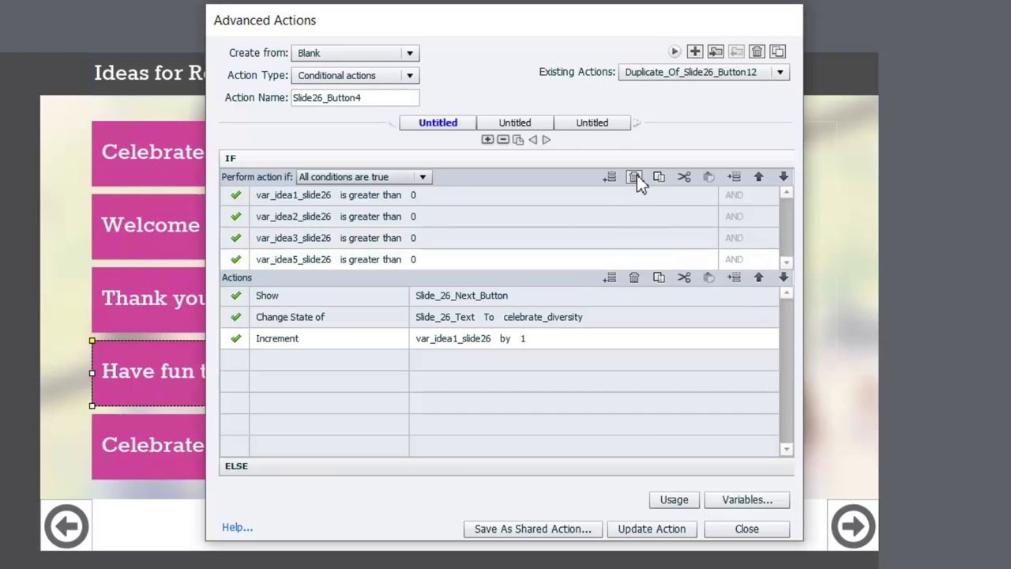
pyautogui.click(552, 326)
pyautogui.click(550, 326)
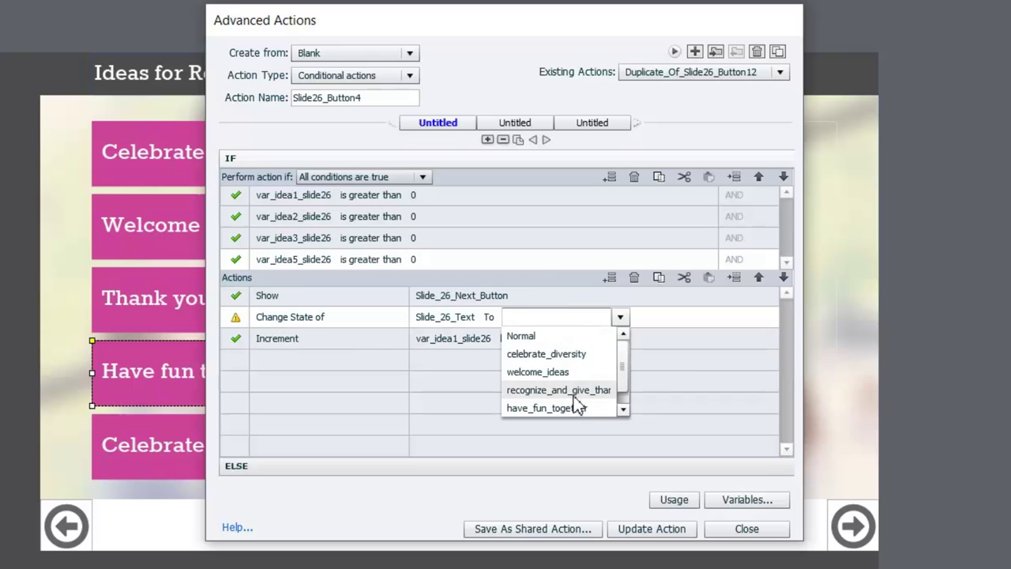
pyautogui.click(578, 406)
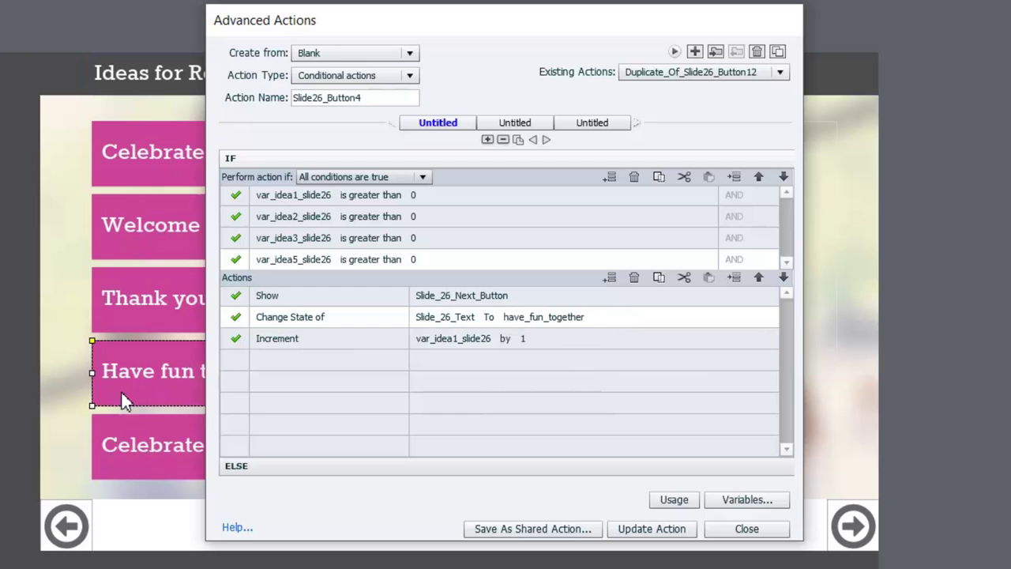
# - Set the IF block's Increment action to use the variable var_idea4_slide26
pyautogui.click(469, 340)
pyautogui.write('2')
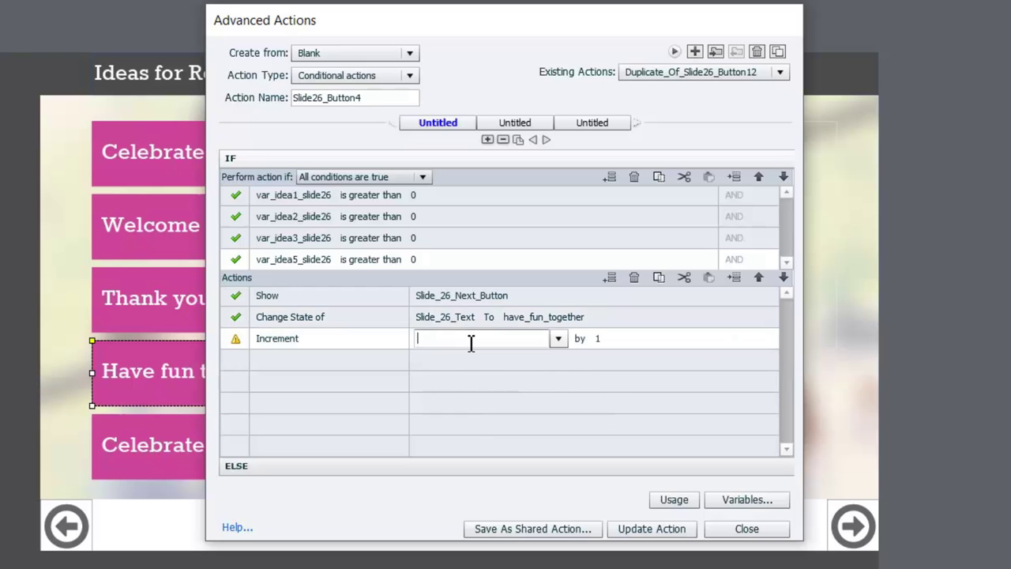
pyautogui.write('6')
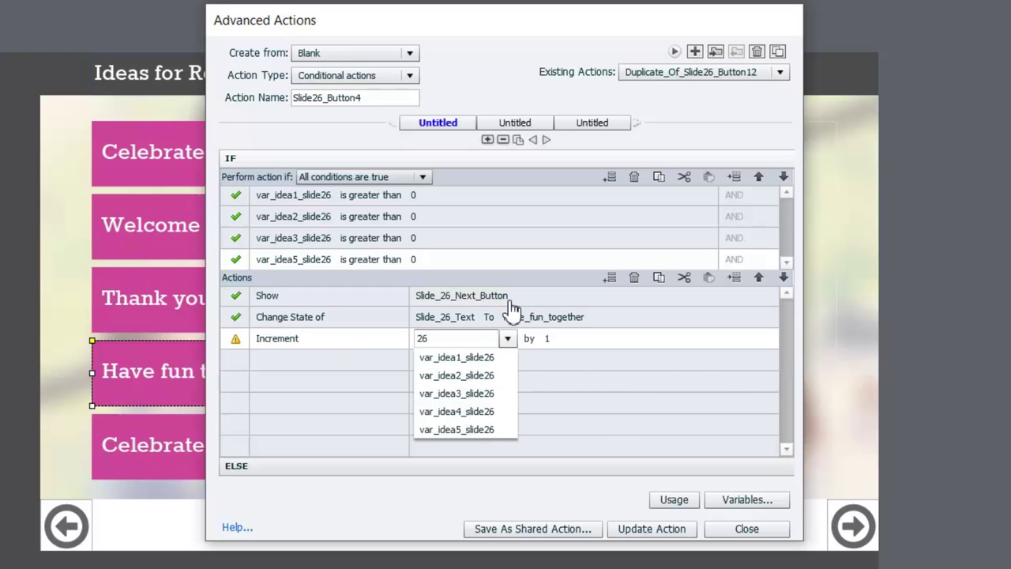
pyautogui.press('Down')
pyautogui.press('Down')
pyautogui.press('Down')
pyautogui.press('Down')
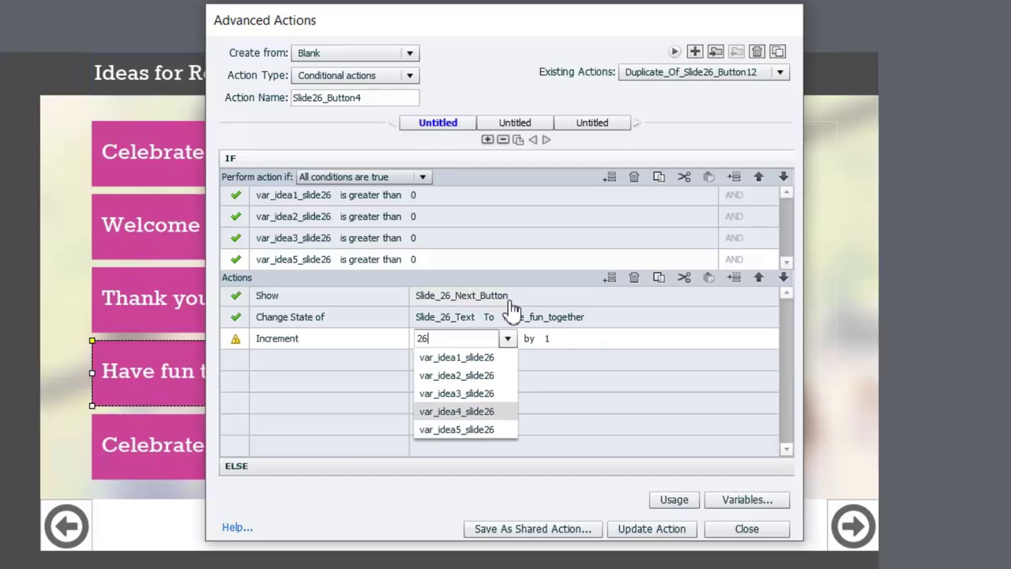
pyautogui.press('Return')
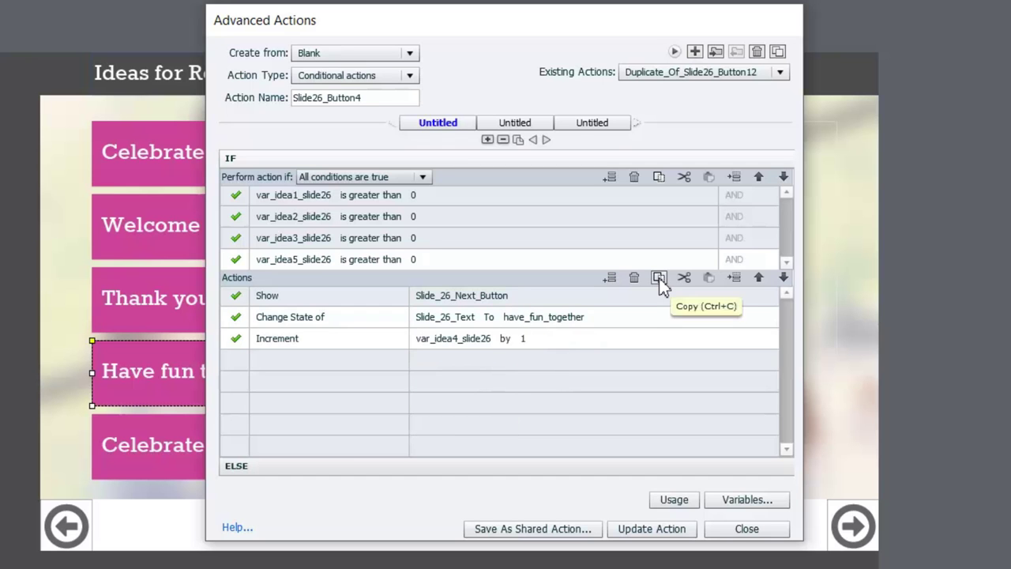
# - Replace both ELSE actions with the have_fun_together state change and var_idea4_slide26 increment from the IF block, and update Slide26_Button4
pyautogui.click(654, 461)
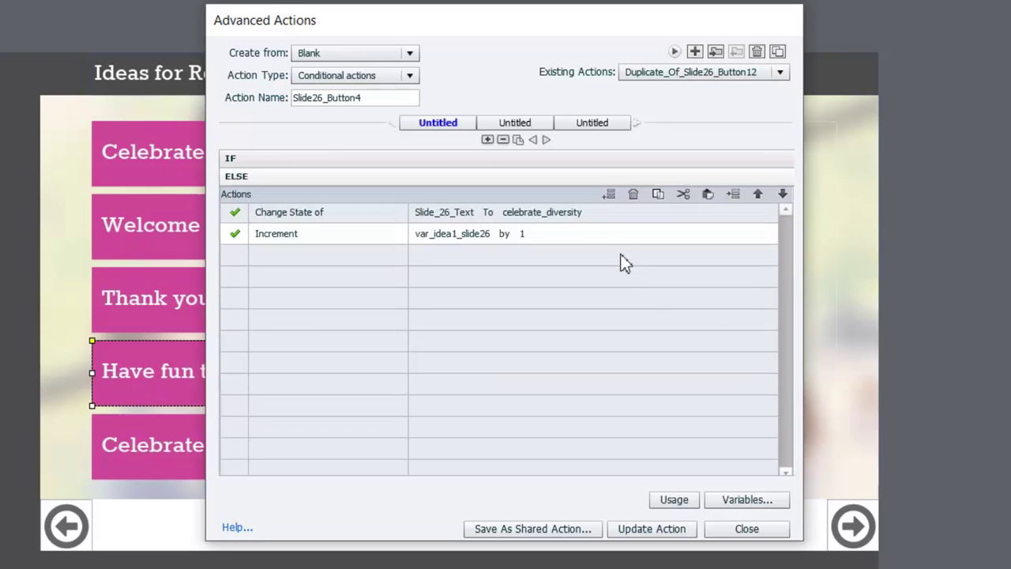
pyautogui.click(633, 195)
pyautogui.click(633, 195)
pyautogui.click(709, 194)
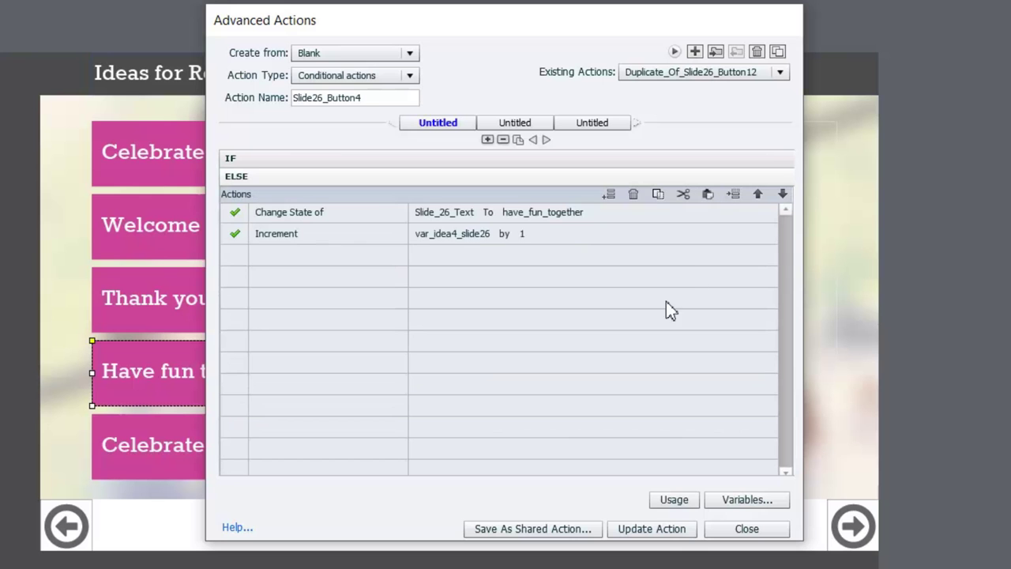
pyautogui.click(664, 530)
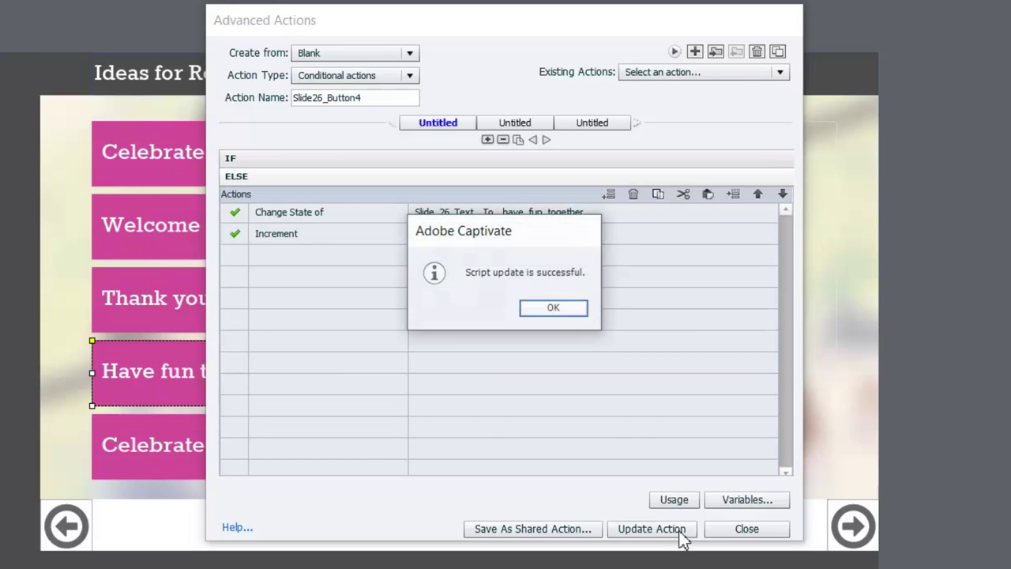
pyautogui.click(554, 308)
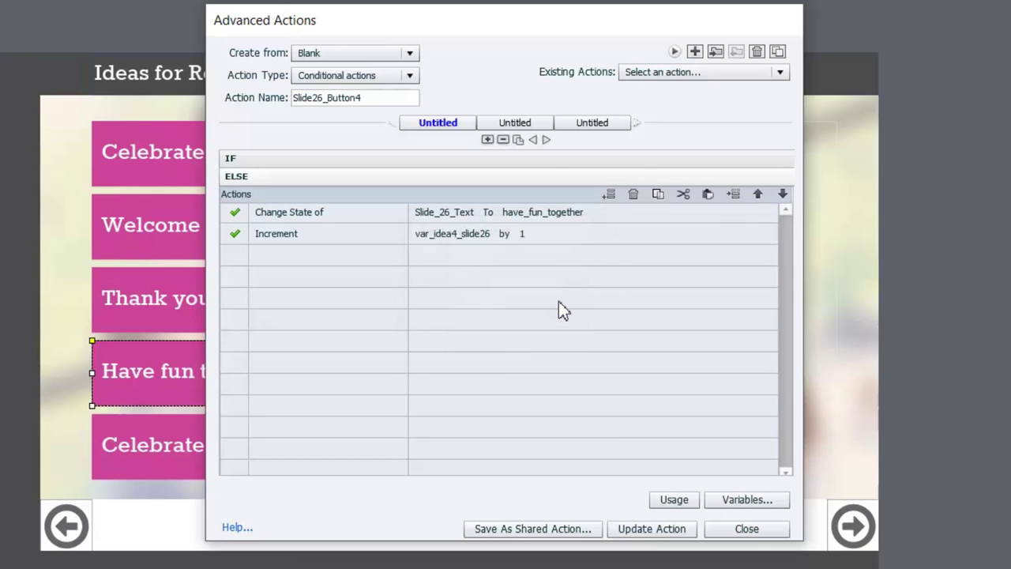
# - Close the Advanced Actions dialog and assign the Slide26_Button4 script to the "Have fun together" button
pyautogui.click(748, 529)
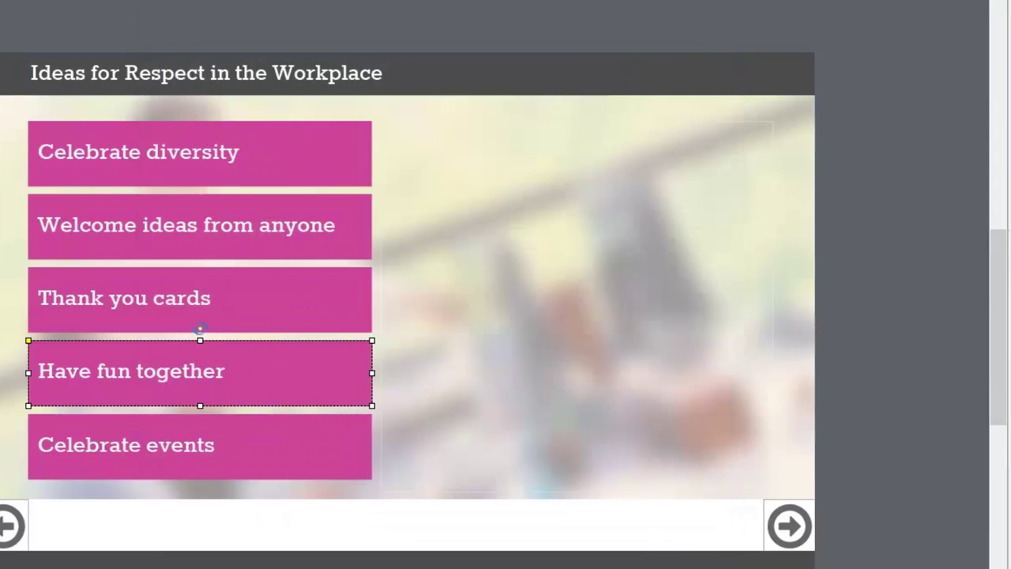
pyautogui.click(900, 316)
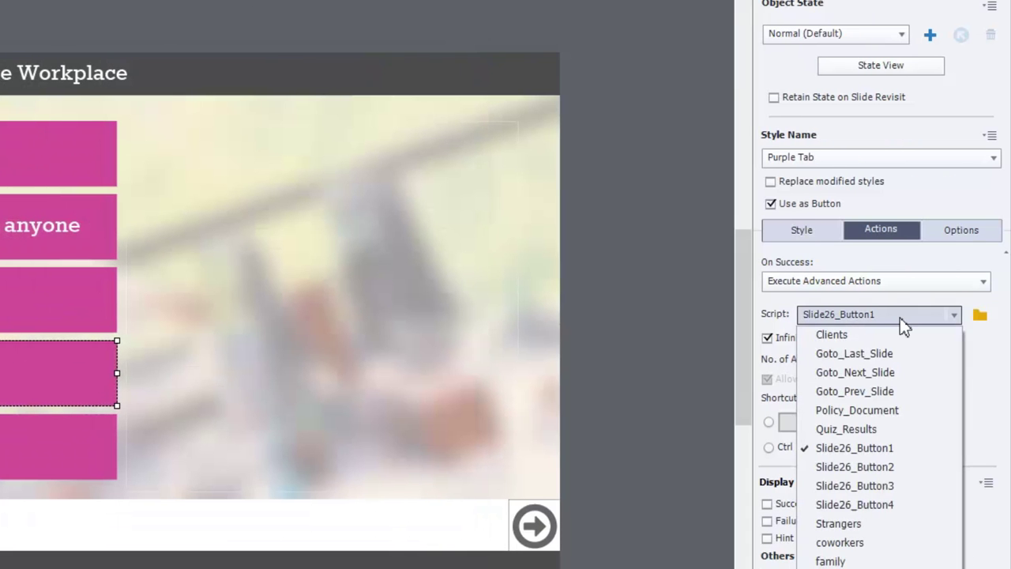
pyautogui.click(900, 503)
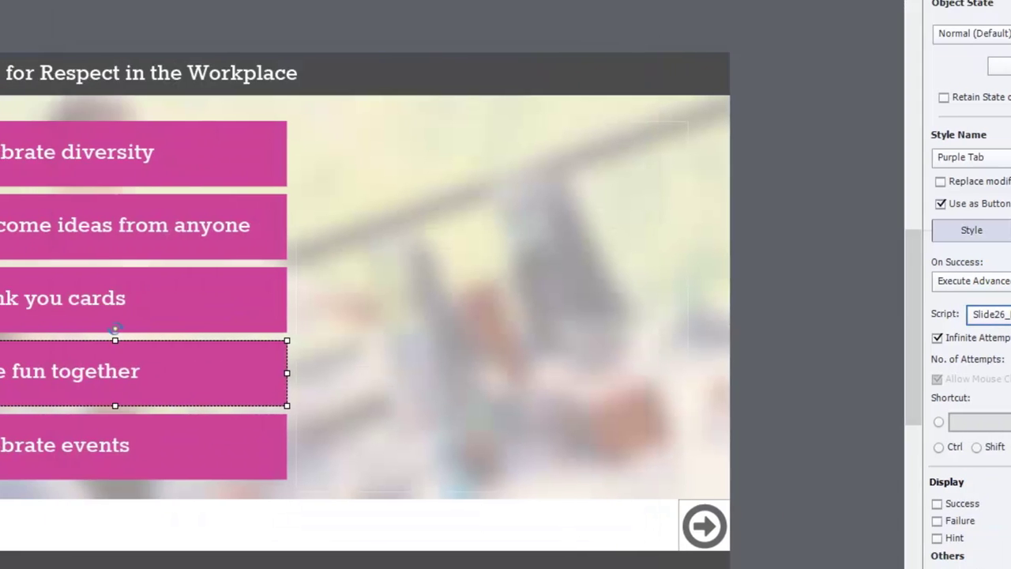
# - Duplicate Slide26_Button1 from the "Celebrate events" button's script and rename the copy as Slide26_Button5
pyautogui.click(241, 439)
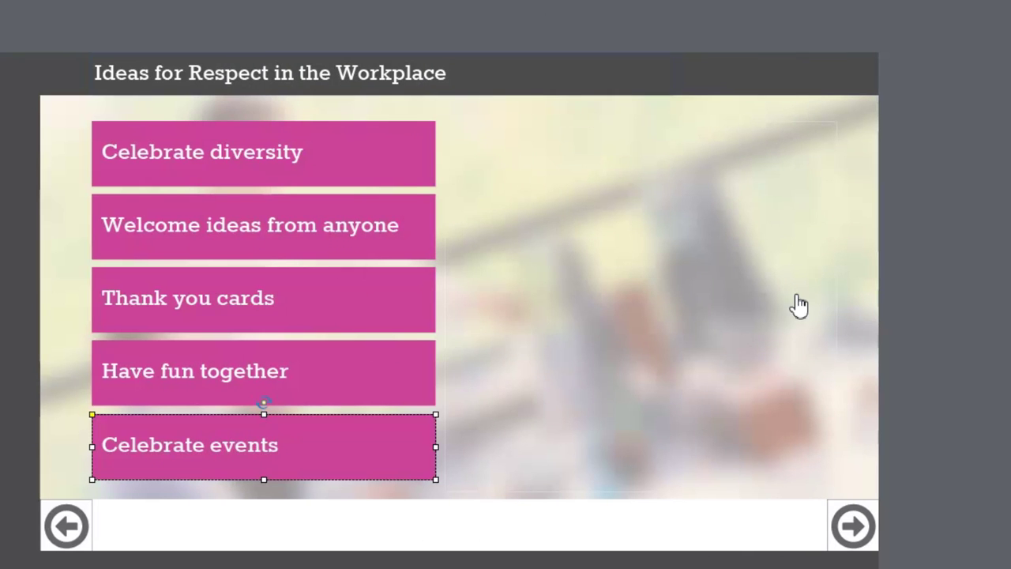
pyautogui.click(980, 317)
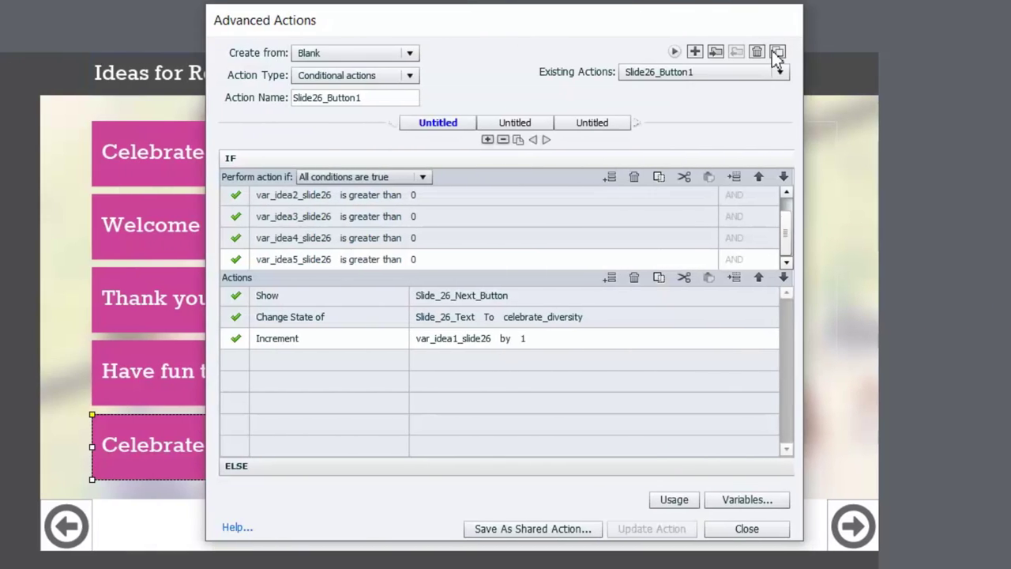
pyautogui.click(777, 52)
pyautogui.click(353, 97)
pyautogui.press('BackSpace')
pyautogui.press('BackSpace')
pyautogui.press('BackSpace')
pyautogui.press('BackSpace')
pyautogui.press('BackSpace')
pyautogui.press('BackSpace')
pyautogui.press('BackSpace')
pyautogui.press('BackSpace')
pyautogui.press('BackSpace')
pyautogui.press('BackSpace')
pyautogui.press('BackSpace')
pyautogui.press('BackSpace')
pyautogui.press('BackSpace')
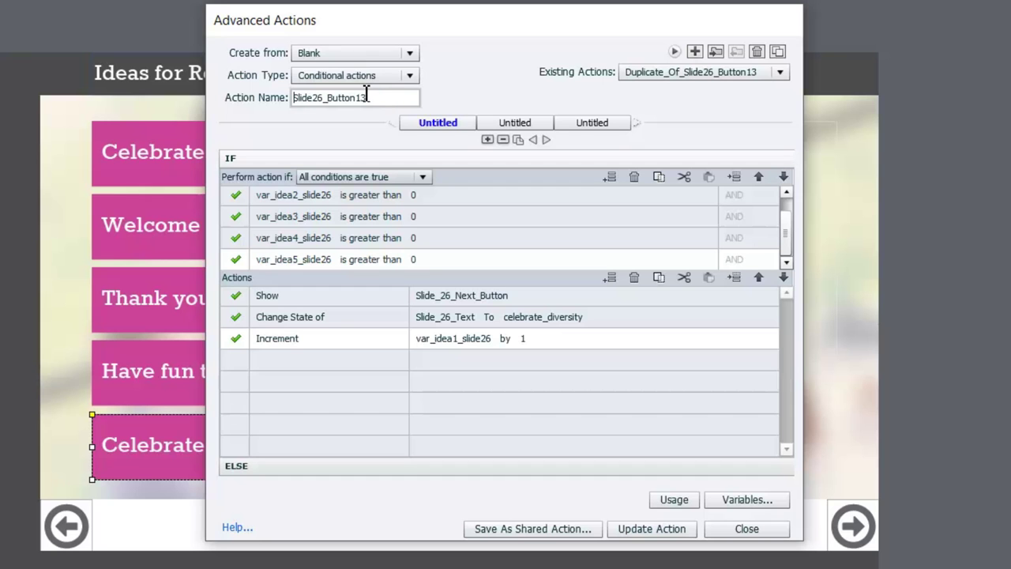
pyautogui.moveTo(355, 100); pyautogui.dragTo(389, 105)
# - Delete the var_idea5_slide26 condition from the IF block and set the Slide_26_Text state change to celebrate_events
pyautogui.click(459, 260)
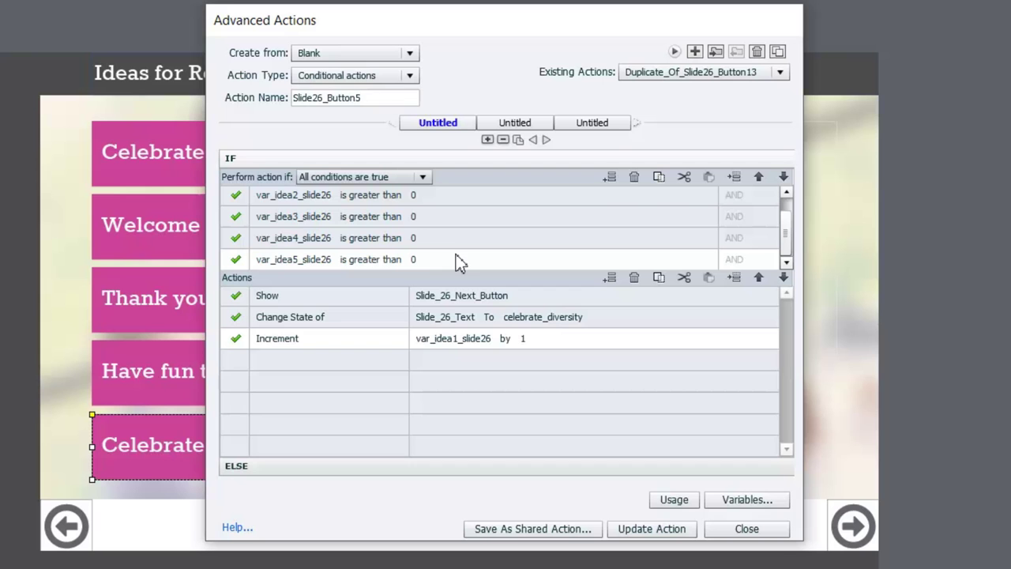
pyautogui.click(635, 176)
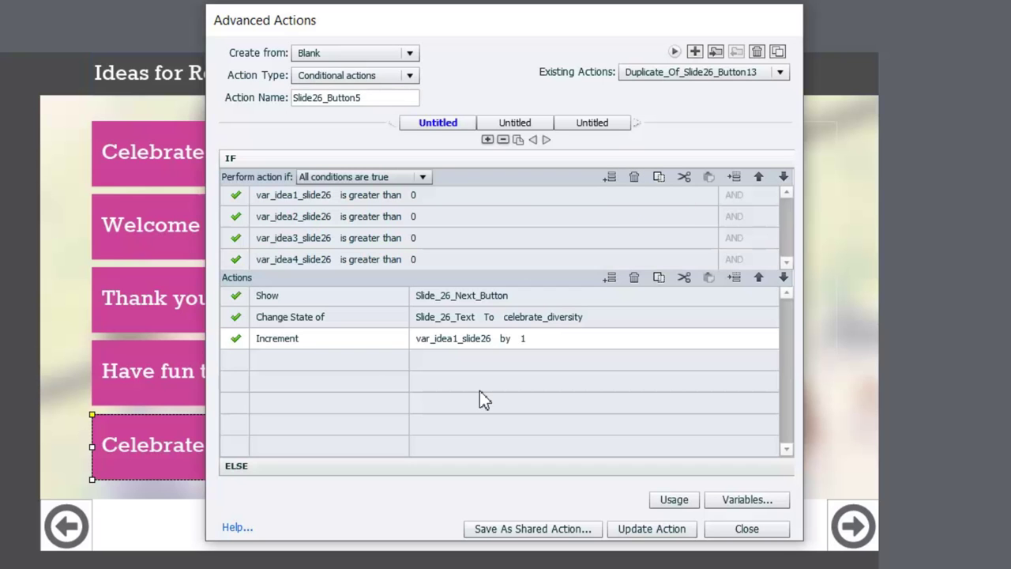
pyautogui.click(521, 321)
pyautogui.click(524, 321)
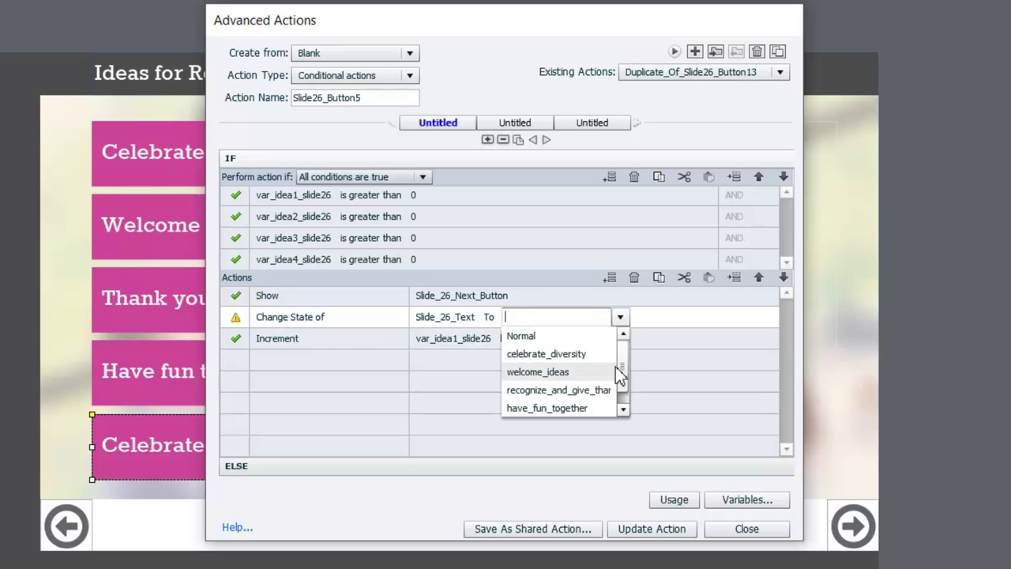
pyautogui.moveTo(619, 376); pyautogui.dragTo(623, 393)
pyautogui.scroll(-1, 586, 419)
pyautogui.click(591, 388)
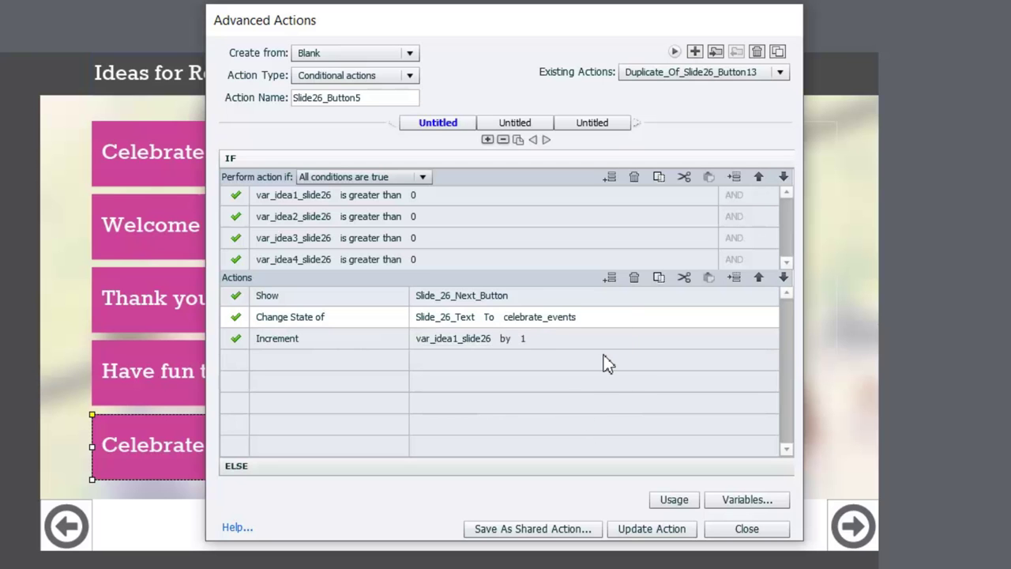
# - Set the IF block's Increment action to use the variable var_idea5_slide26
pyautogui.click(478, 340)
pyautogui.click(481, 340)
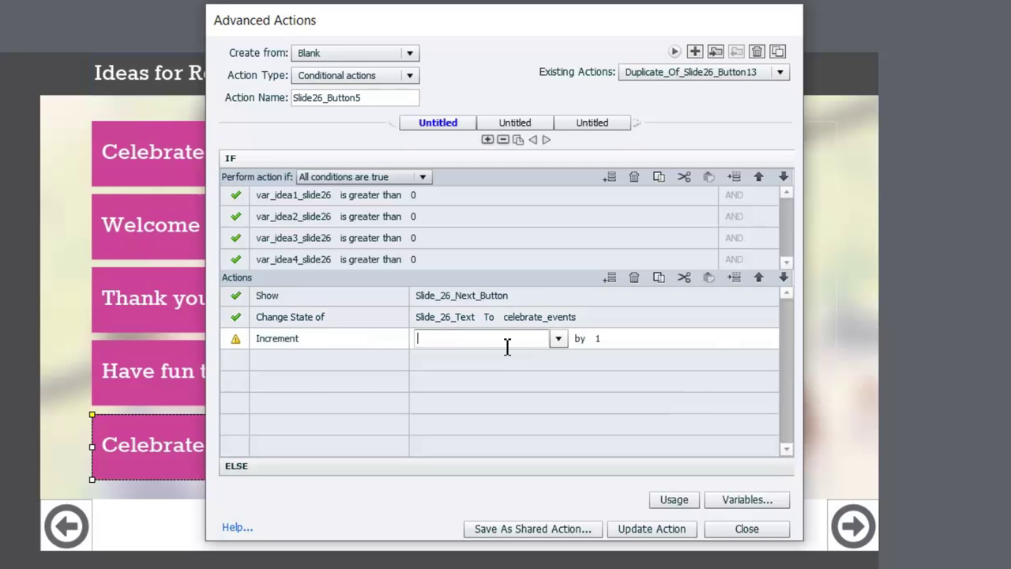
pyautogui.write('26')
pyautogui.press('Down')
pyautogui.press('Down')
pyautogui.press('Down')
pyautogui.press('Down')
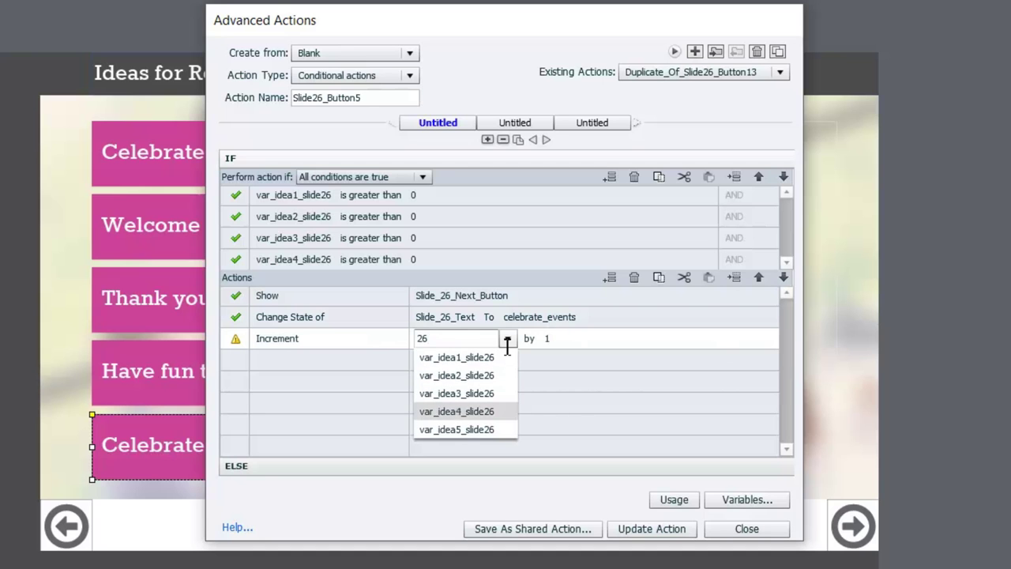
pyautogui.press('Return')
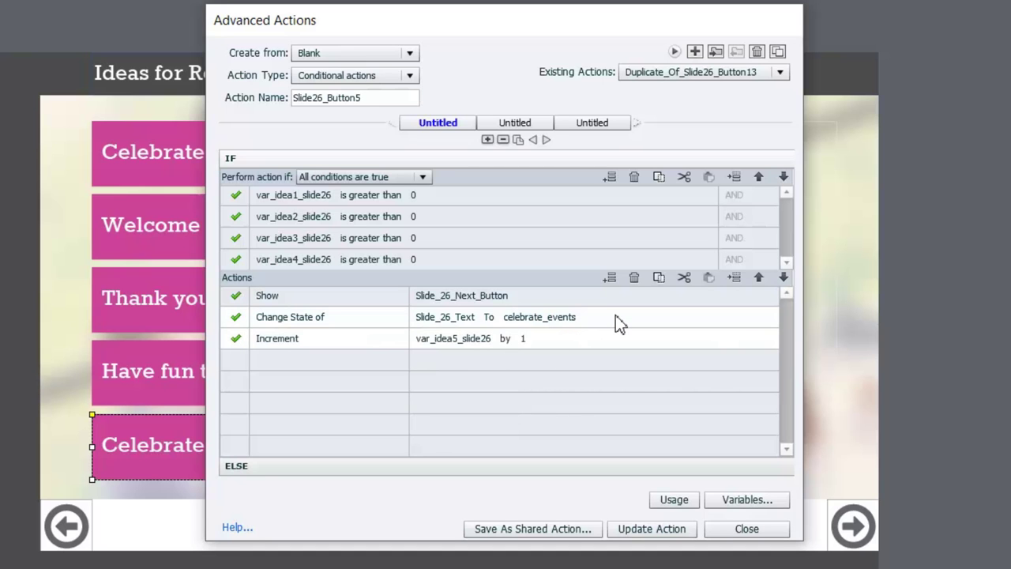
# - Replace the ELSE actions with the IF block's celebrate_events state change and var_idea5_slide26 increment, and update the Slide26_Button5 script
pyautogui.click(659, 277)
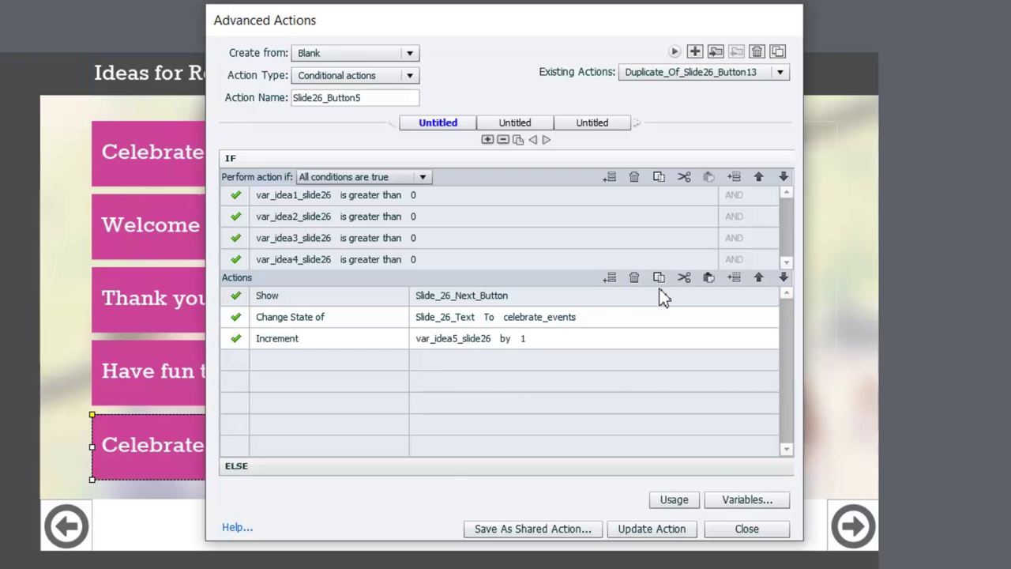
pyautogui.click(491, 466)
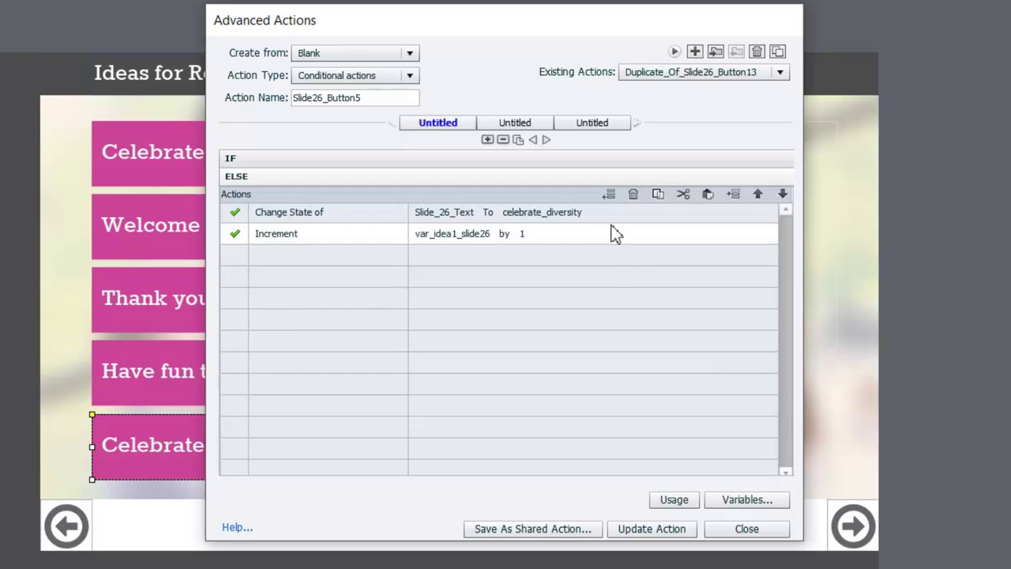
pyautogui.click(634, 193)
pyautogui.click(633, 194)
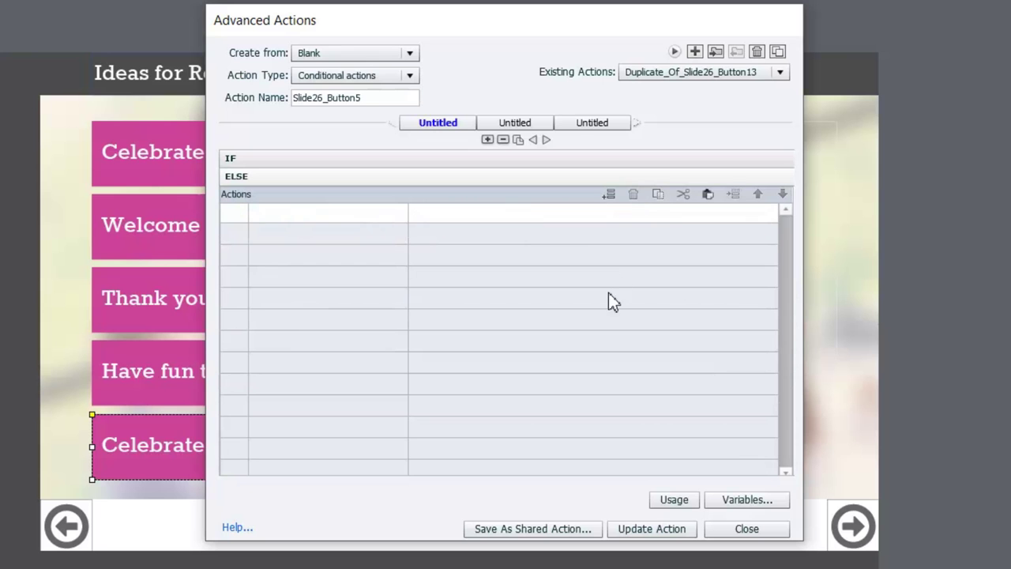
pyautogui.click(708, 195)
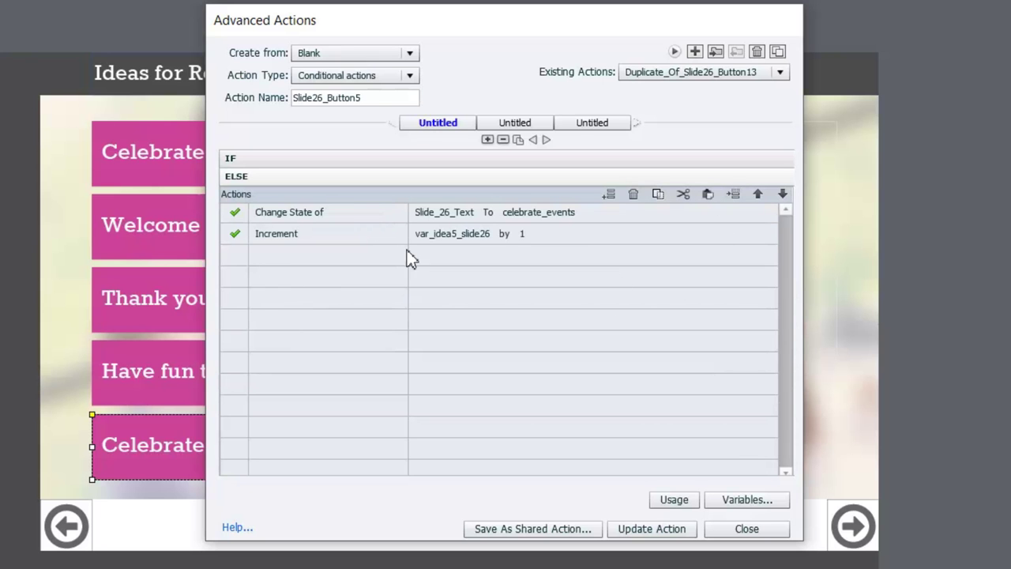
pyautogui.click(646, 529)
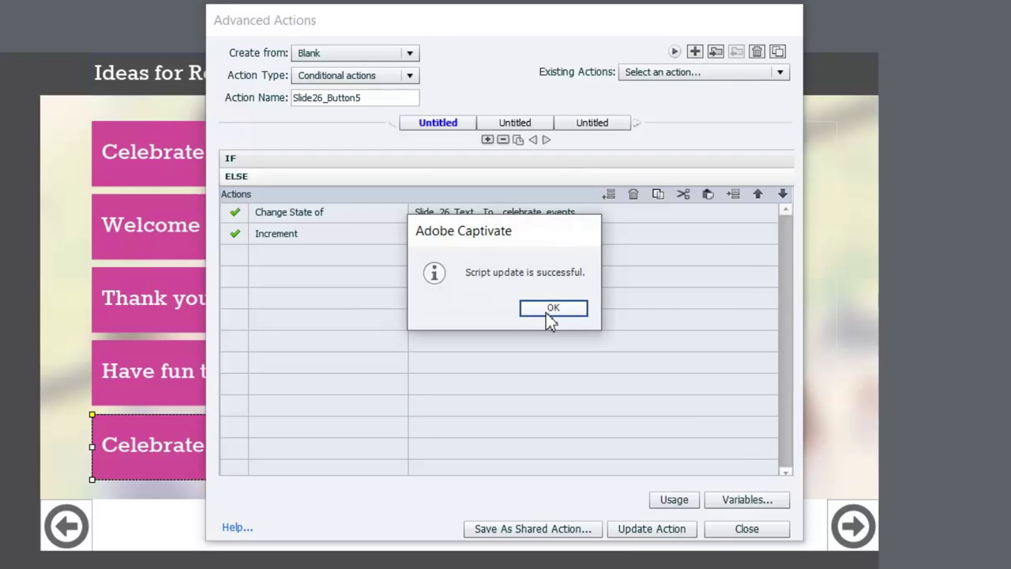
pyautogui.click(549, 310)
# - Close the Advanced Actions dialog and assign the Slide26_Button5 script to the "Celebrate events" button
pyautogui.click(747, 528)
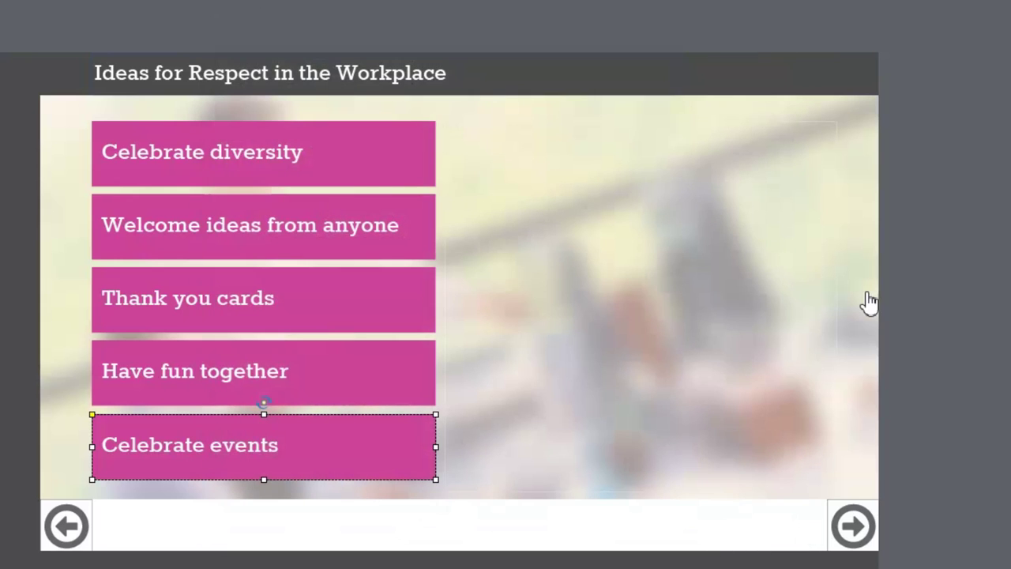
pyautogui.click(872, 314)
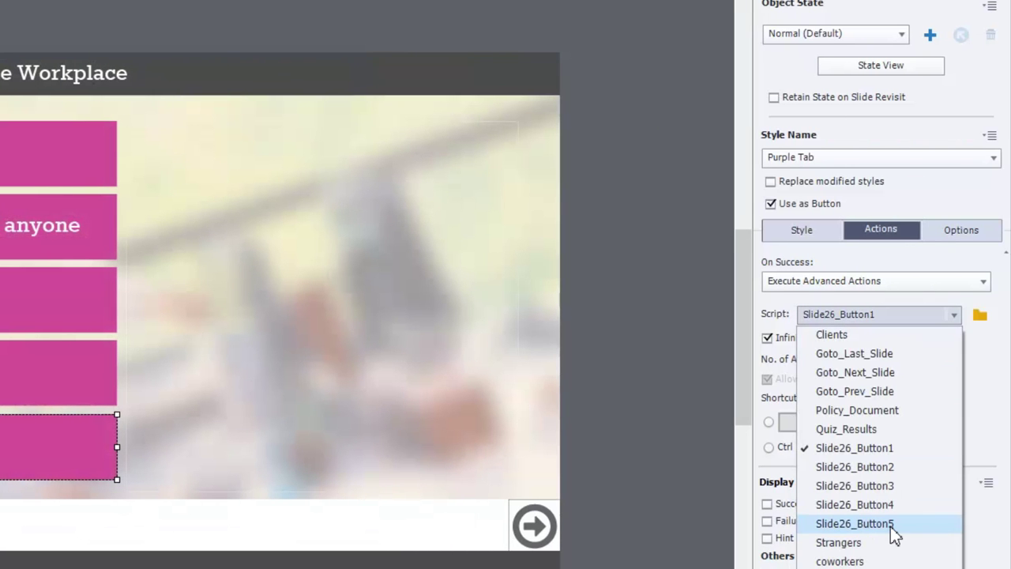
pyautogui.click(893, 529)
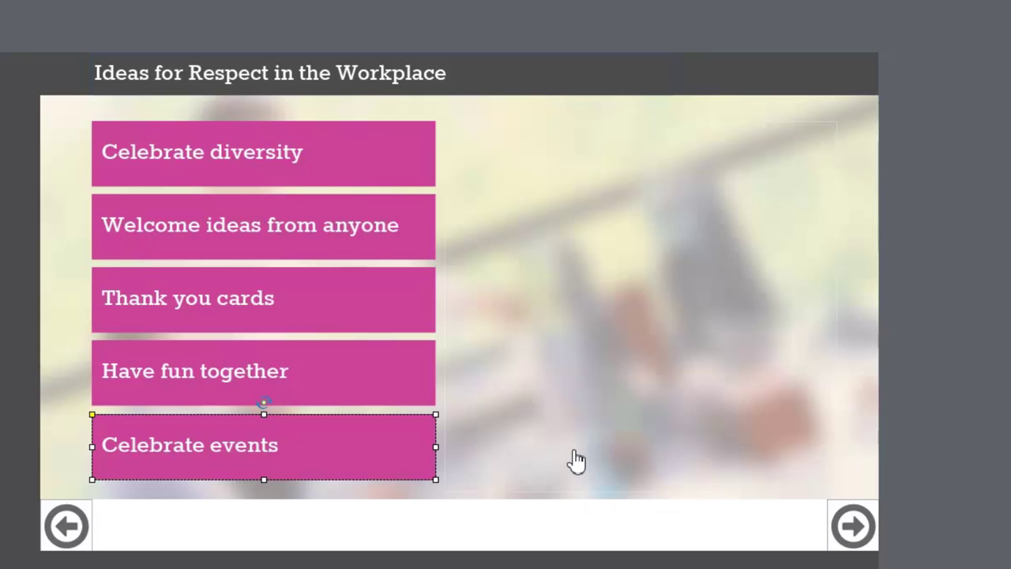
# - Select the "Celebrate diversity" button on the slide
pyautogui.click(425, 163)
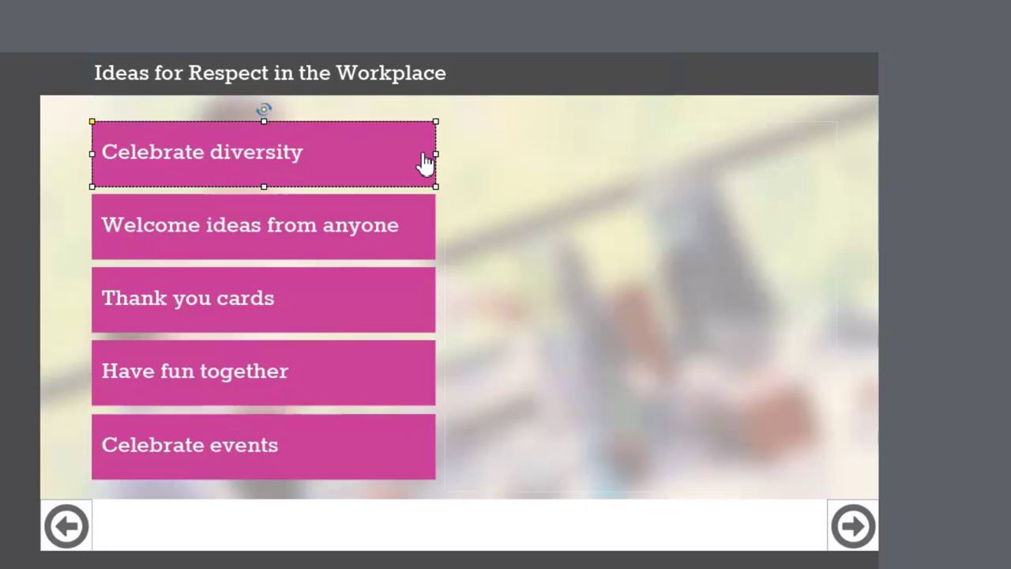